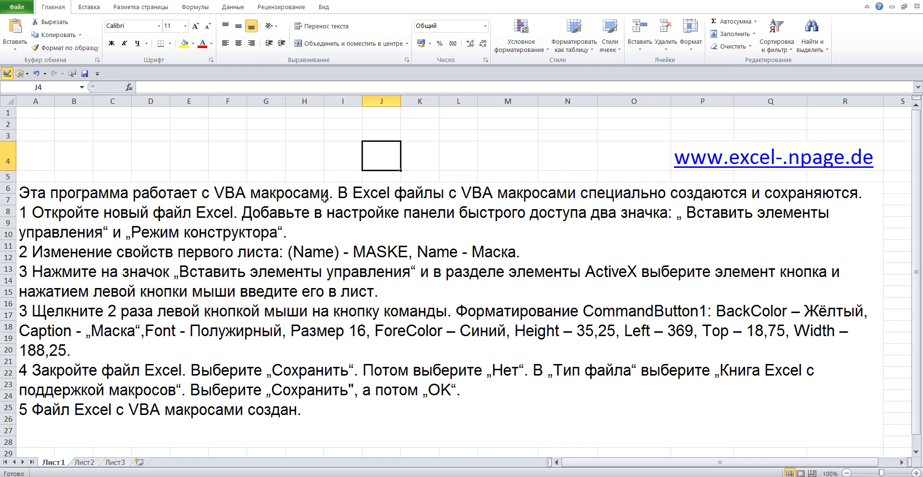
# - Read through the opening lines and step 1 of the instruction text cell
pyautogui.doubleClick(150, 192)
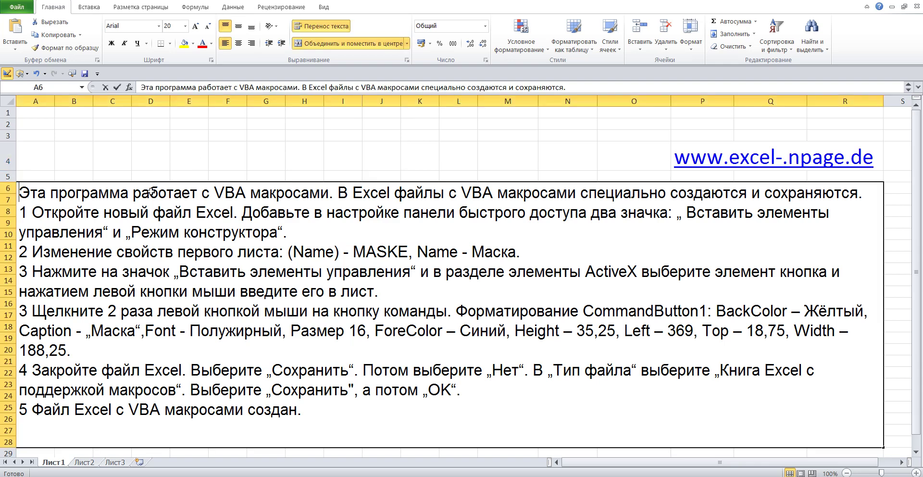
pyautogui.moveTo(26, 191)
pyautogui.mouseDown()
pyautogui.moveTo(525, 212)
pyautogui.moveTo(921, 201)
pyautogui.mouseUp()
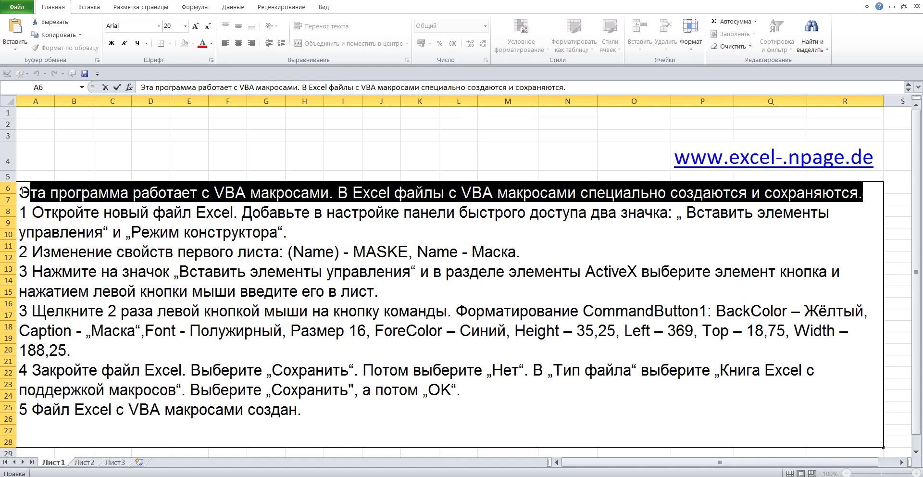
pyautogui.moveTo(19, 193)
pyautogui.mouseDown()
pyautogui.moveTo(511, 192)
pyautogui.moveTo(843, 207)
pyautogui.moveTo(873, 193)
pyautogui.mouseUp()
pyautogui.moveTo(23, 212); pyautogui.dragTo(297, 232)
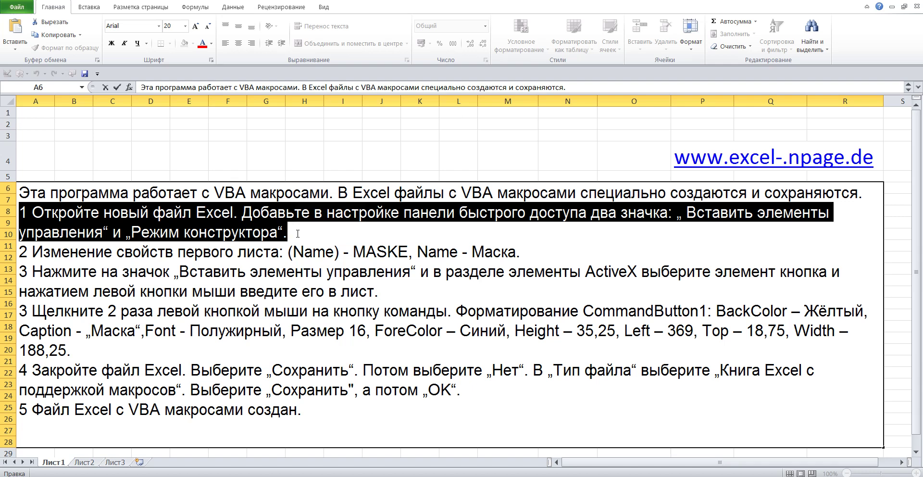
pyautogui.click(112, 136)
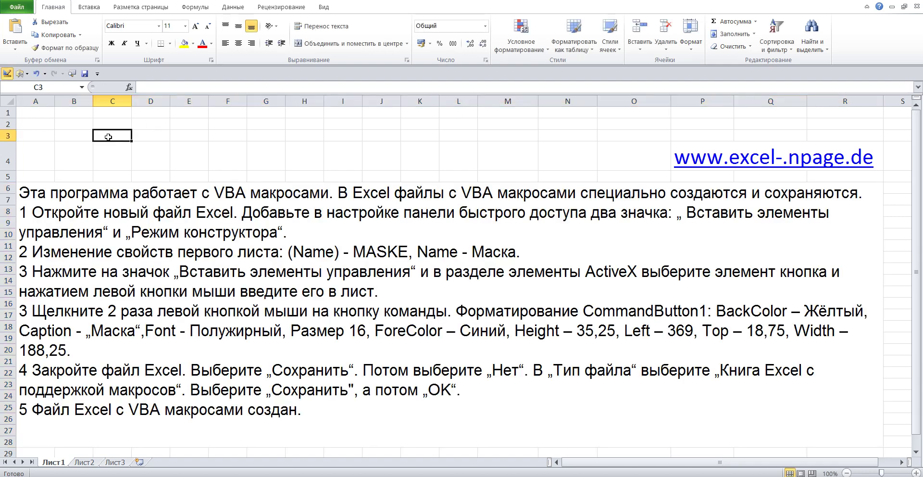
# - Add the Вставить элементы управления command to the Quick Access Toolbar from All Commands
pyautogui.click(97, 74)
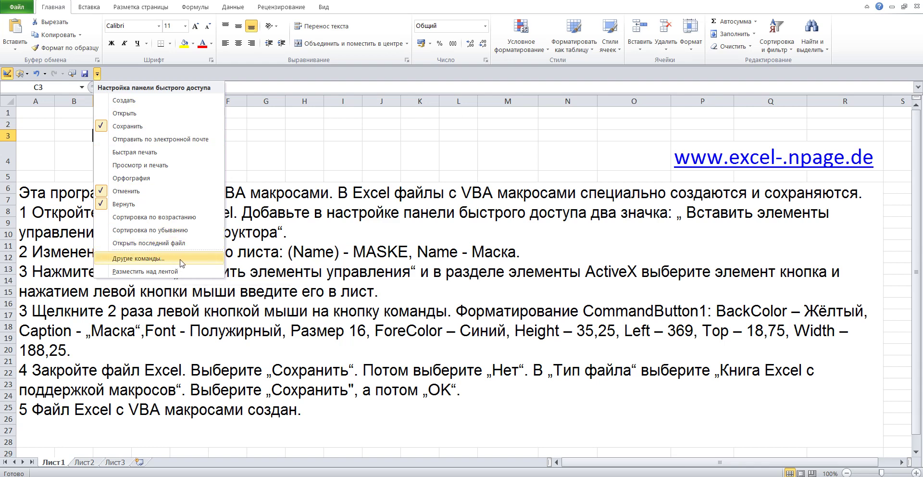
pyautogui.click(182, 263)
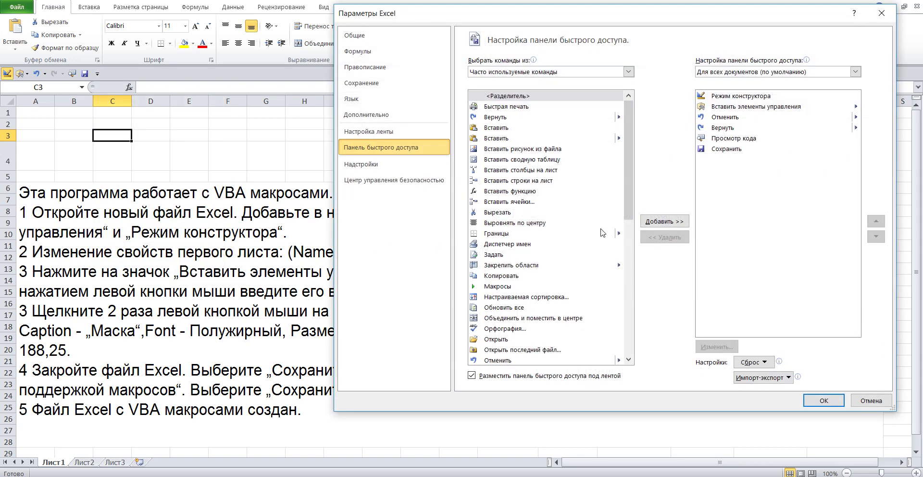
pyautogui.click(629, 72)
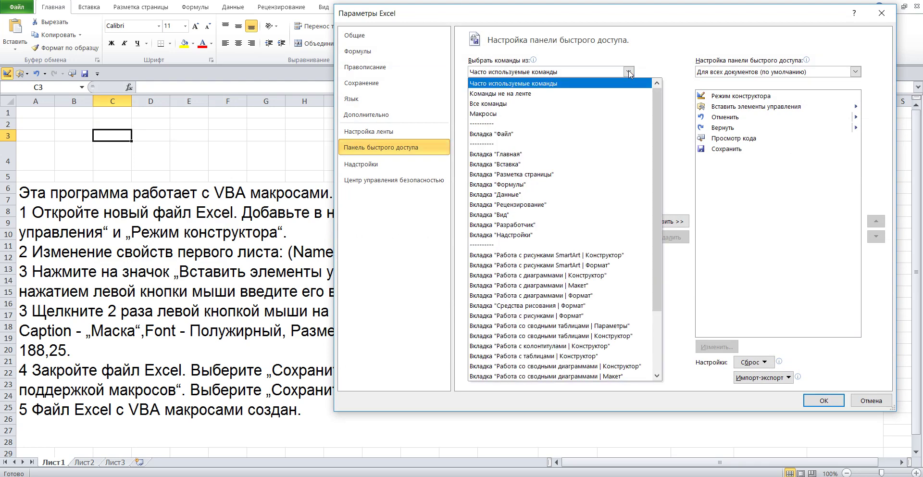
pyautogui.click(533, 103)
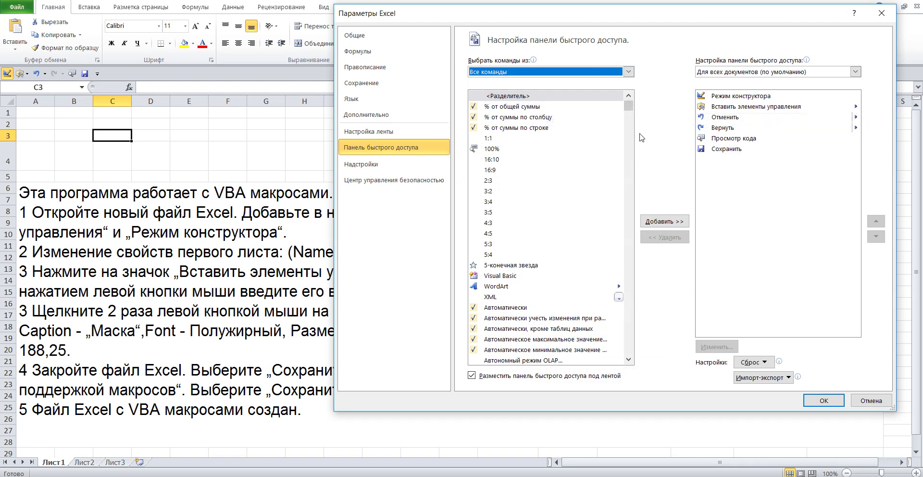
pyautogui.moveTo(628, 106)
pyautogui.mouseDown()
pyautogui.moveTo(631, 151)
pyautogui.moveTo(632, 133)
pyautogui.mouseUp()
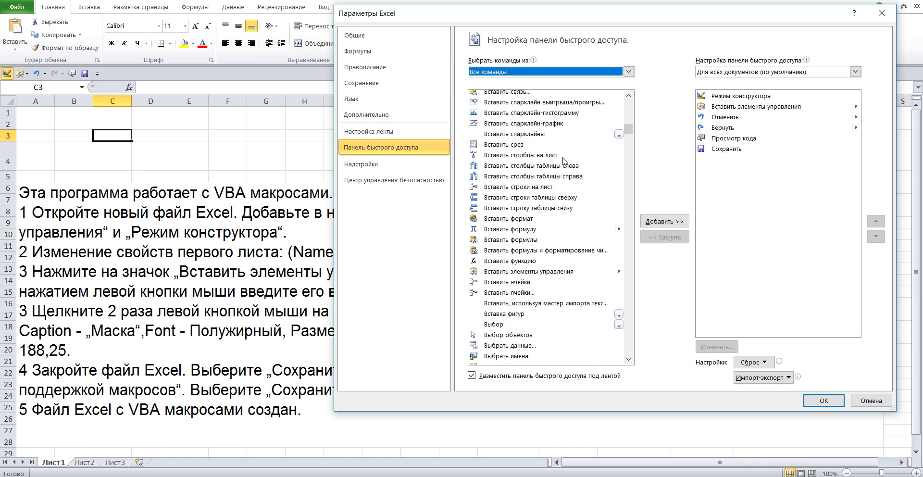
pyautogui.scroll(1, 565, 161)
pyautogui.scroll(-3, 565, 161)
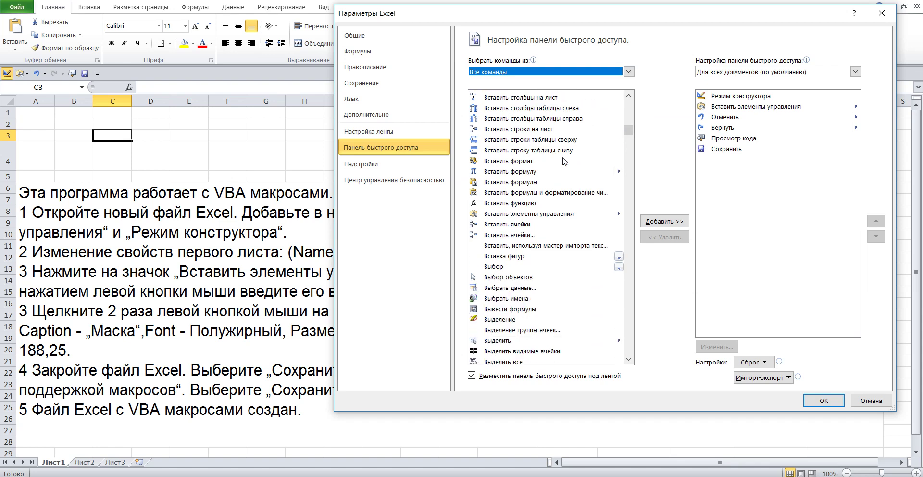
pyautogui.click(530, 215)
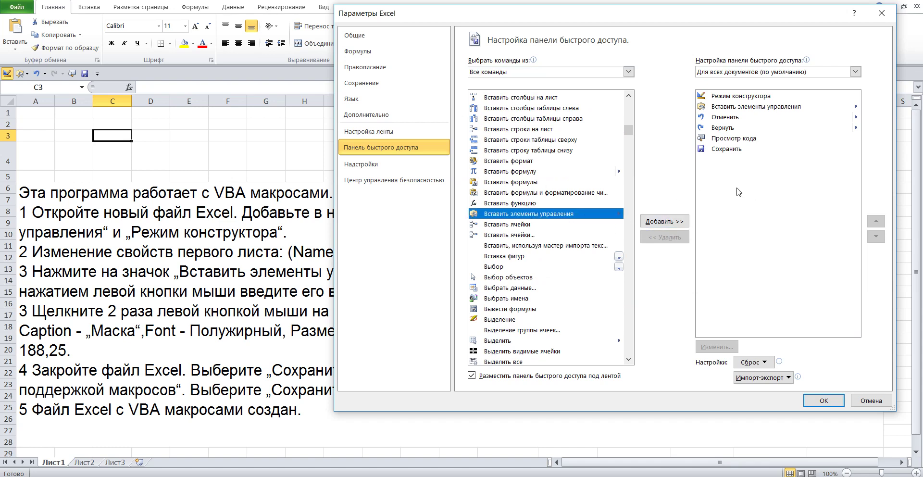
# - Add Режим конструктора to the Quick Access Toolbar as well and confirm the options
pyautogui.moveTo(629, 130); pyautogui.dragTo(630, 285)
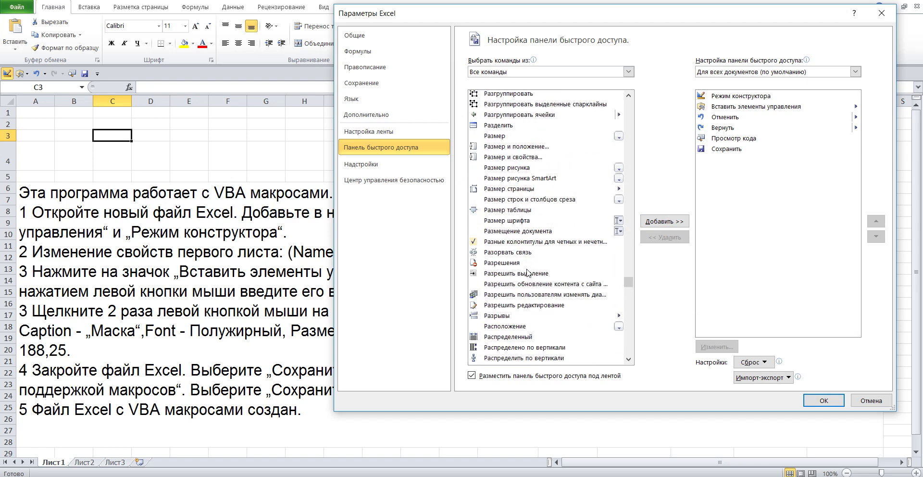
pyautogui.scroll(-4, 528, 273)
pyautogui.scroll(-1, 528, 273)
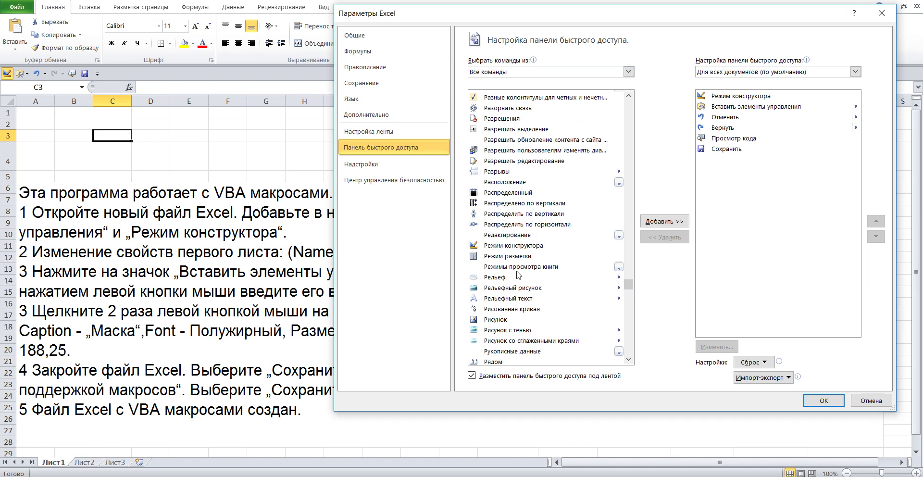
pyautogui.click(507, 246)
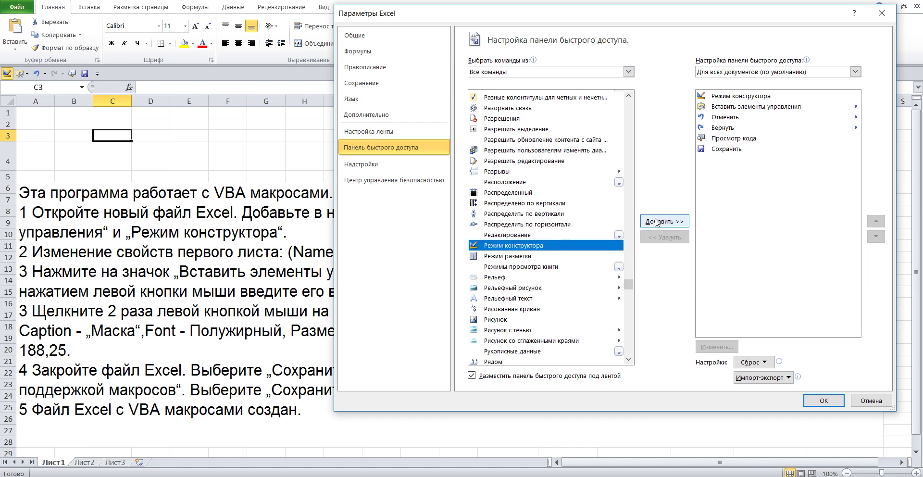
pyautogui.click(842, 402)
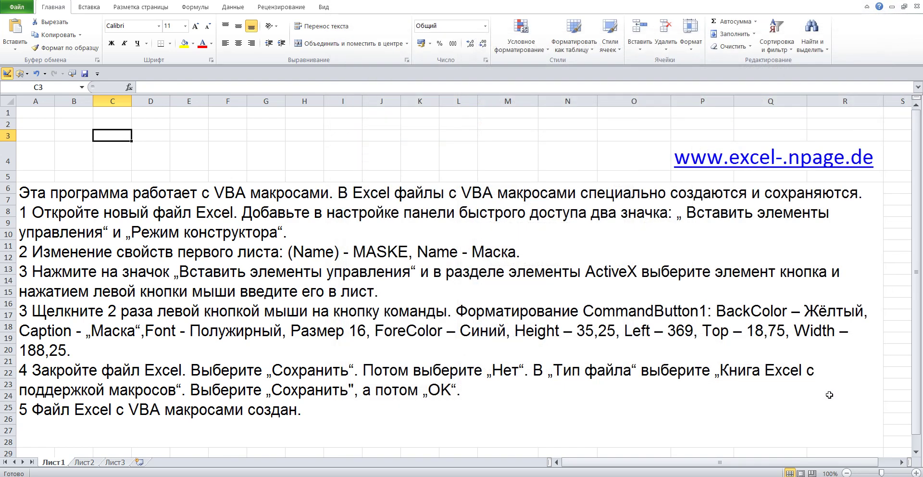
# - Copy the word MASKE from instruction step 2, then open Лист1's code via View Code
pyautogui.click(436, 247)
pyautogui.doubleClick(436, 248)
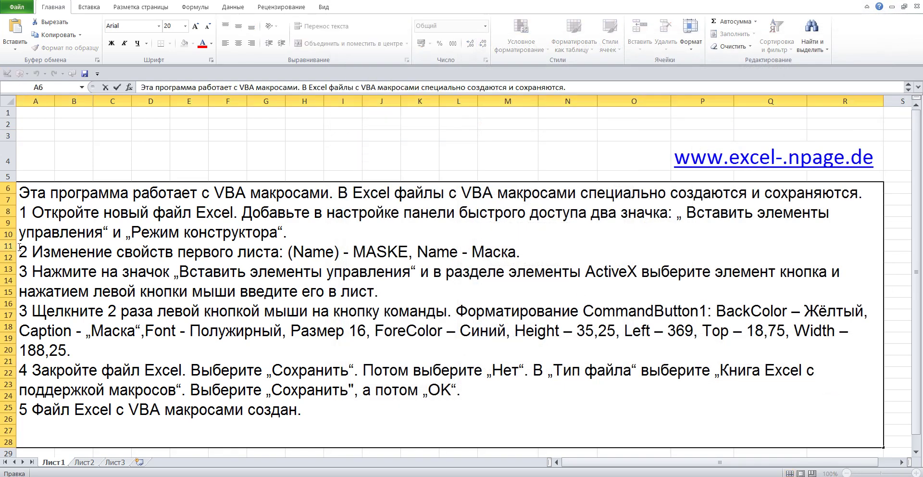
pyautogui.moveTo(19, 247); pyautogui.dragTo(521, 252)
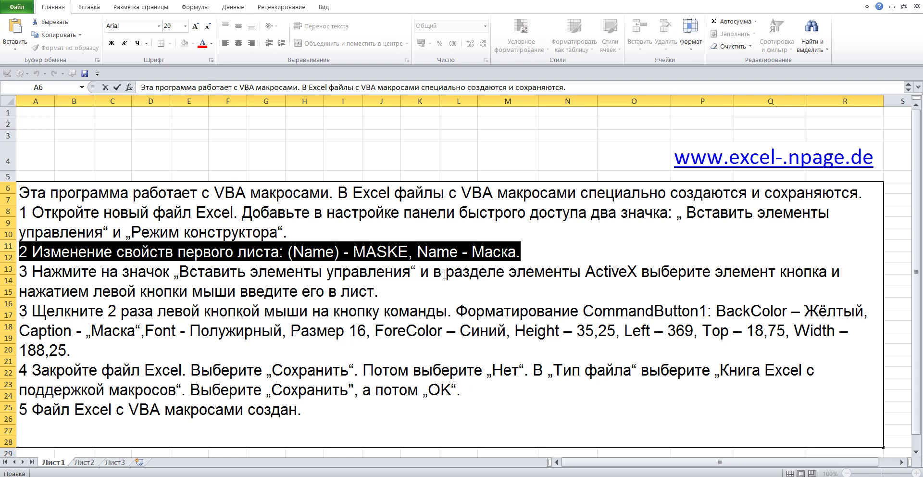
pyautogui.click(377, 251)
pyautogui.doubleClick(377, 251)
pyautogui.rightClick(377, 252)
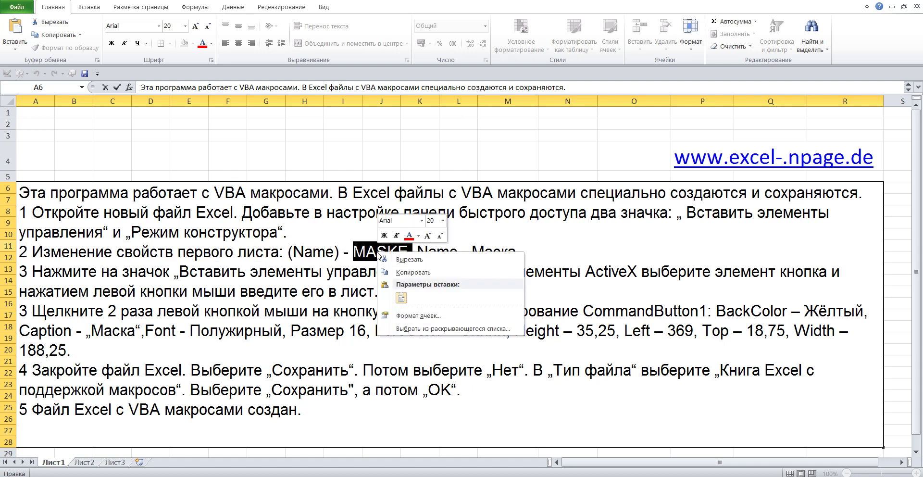
pyautogui.click(414, 273)
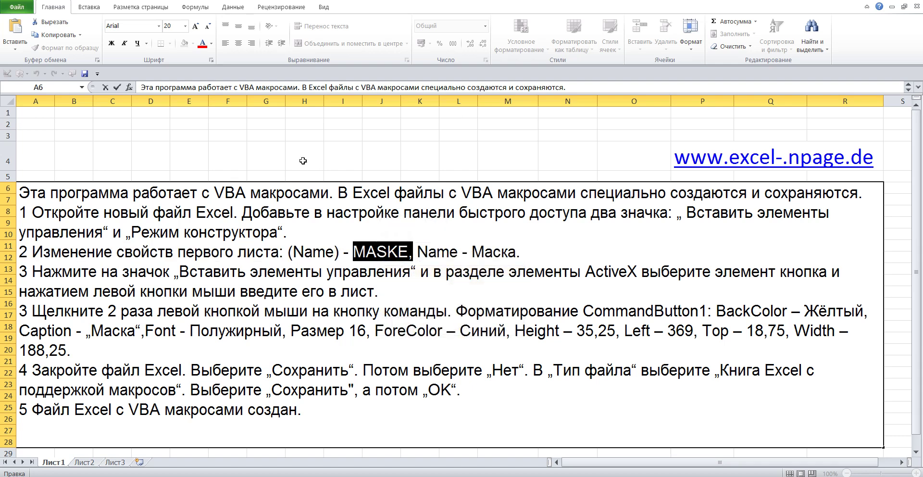
pyautogui.click(300, 159)
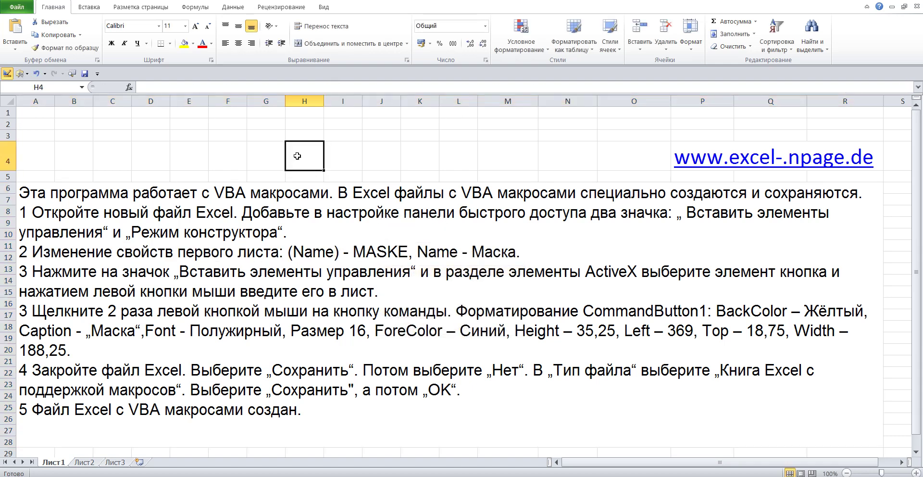
pyautogui.rightClick(54, 463)
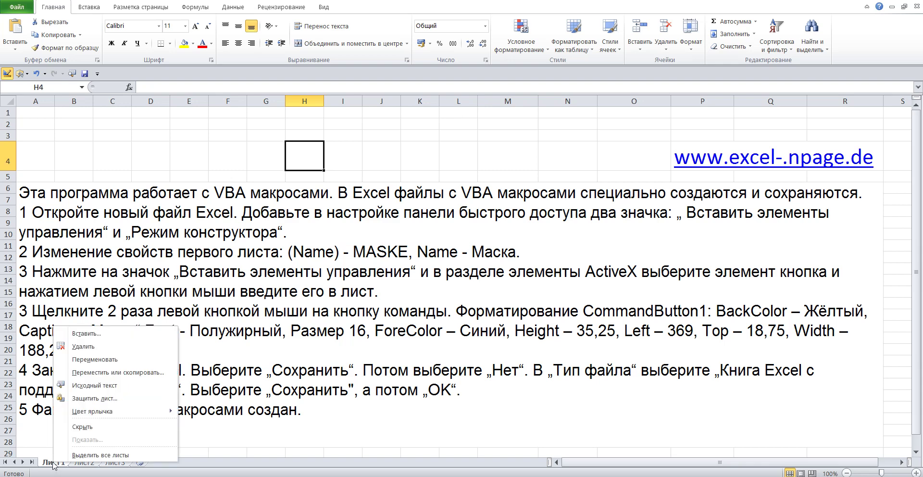
pyautogui.click(130, 388)
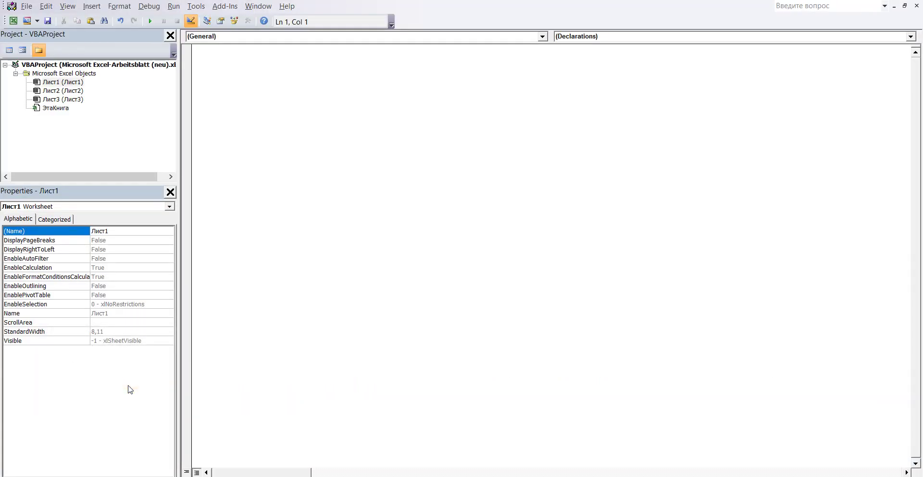
# - Set the sheet's (Name) property to MASKE and its Name to Маска, then return to Excel
pyautogui.click(115, 231)
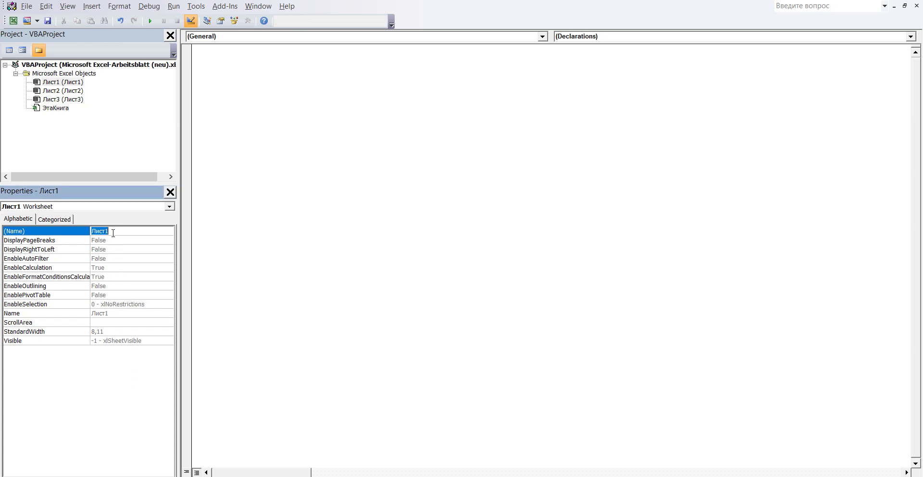
pyautogui.write('MASKE')
pyautogui.write(',')
pyautogui.click(110, 313)
pyautogui.doubleClick(110, 313)
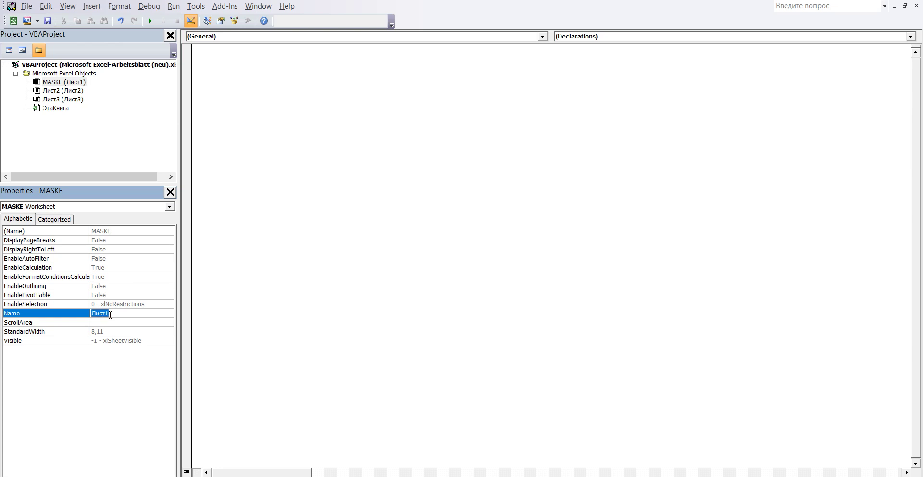
pyautogui.write('M')
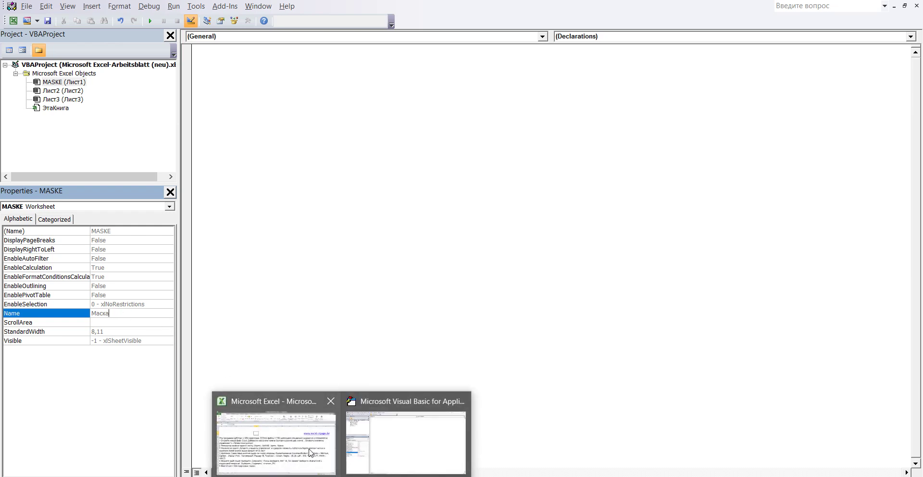
pyautogui.click(309, 448)
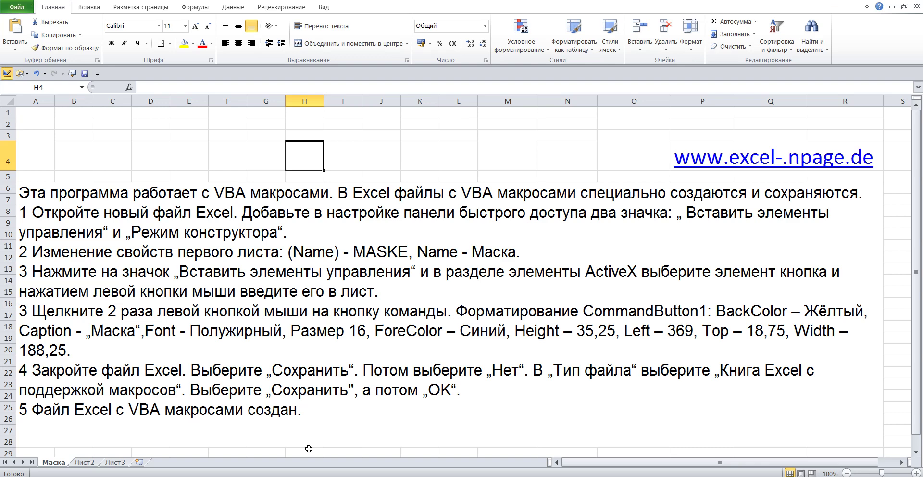
# - Place an ActiveX command button in row 4 using the Insert Controls toolbar button
pyautogui.doubleClick(244, 234)
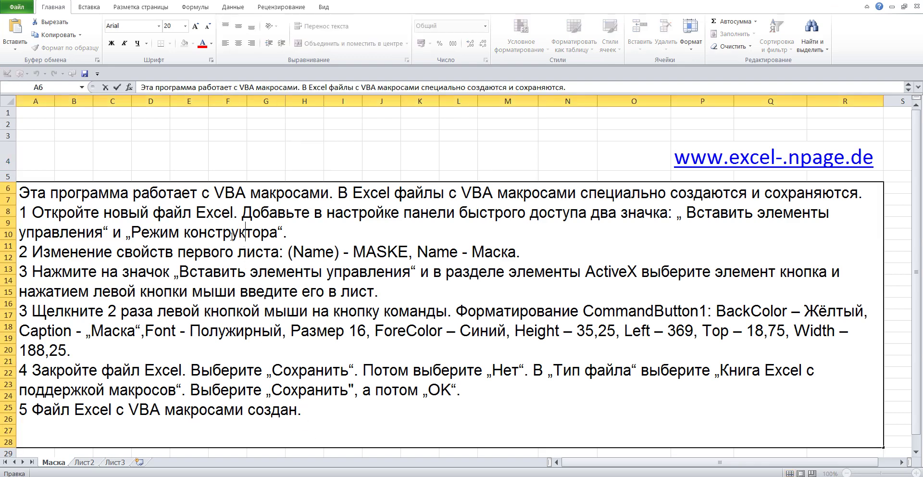
pyautogui.moveTo(19, 273); pyautogui.dragTo(546, 294)
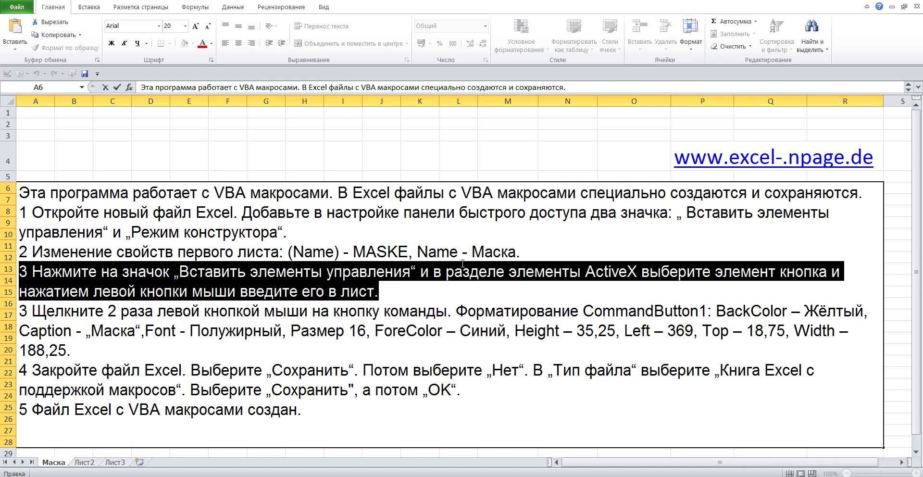
pyautogui.click(230, 149)
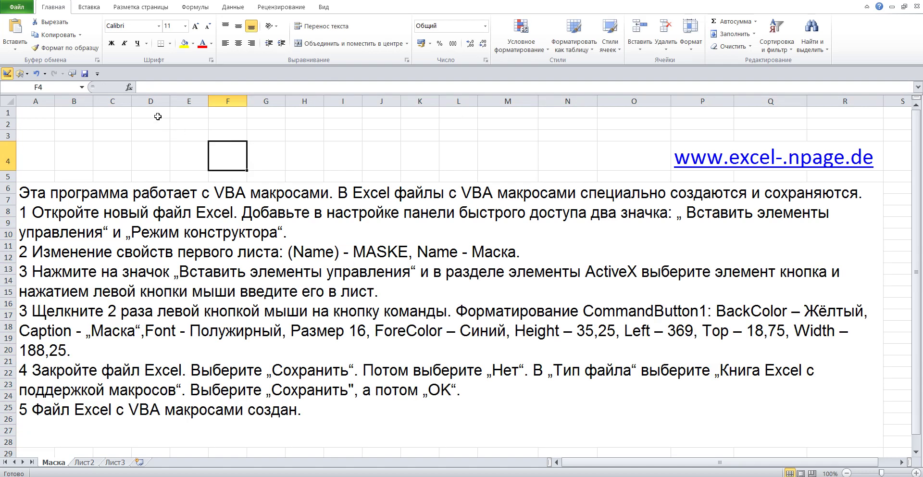
pyautogui.click(28, 75)
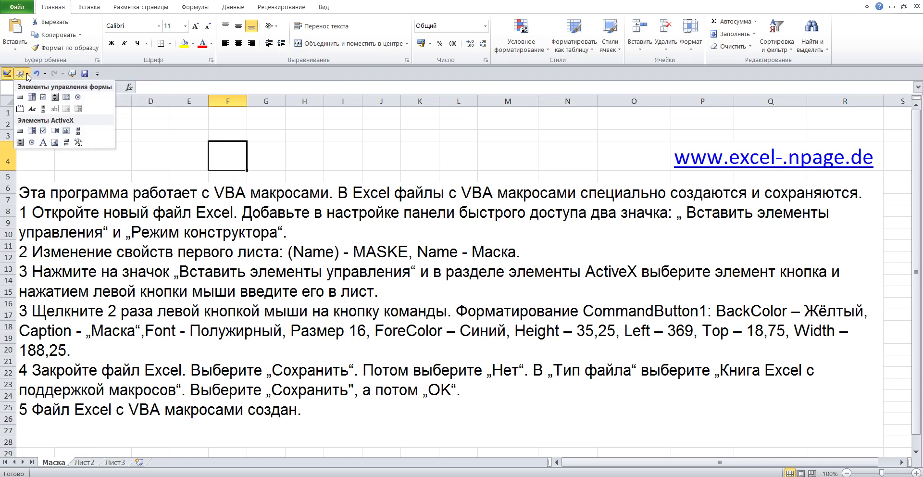
pyautogui.click(20, 130)
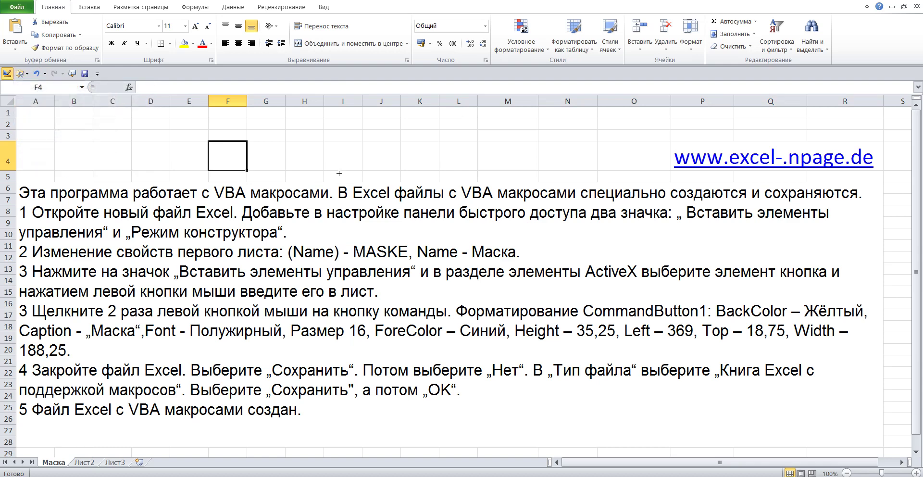
pyautogui.click(350, 159)
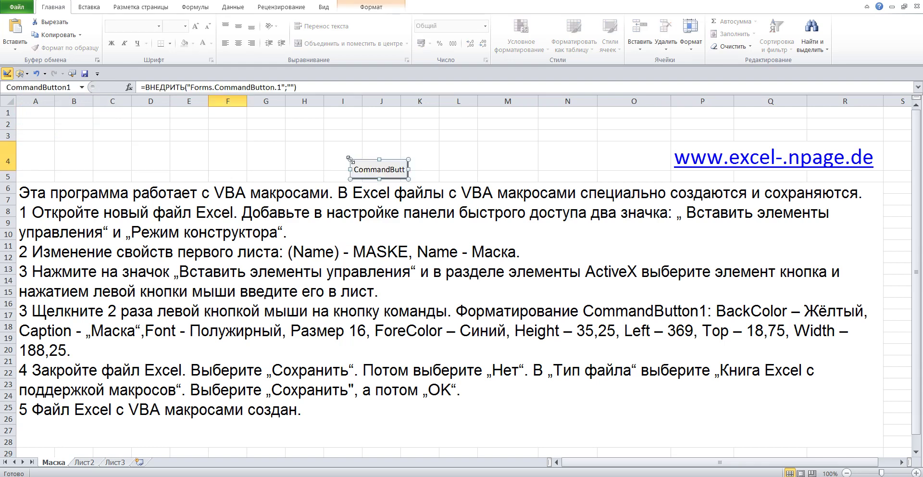
# - Open CommandButton1's Click code and select its BackColor property
pyautogui.click(85, 324)
pyautogui.doubleClick(85, 326)
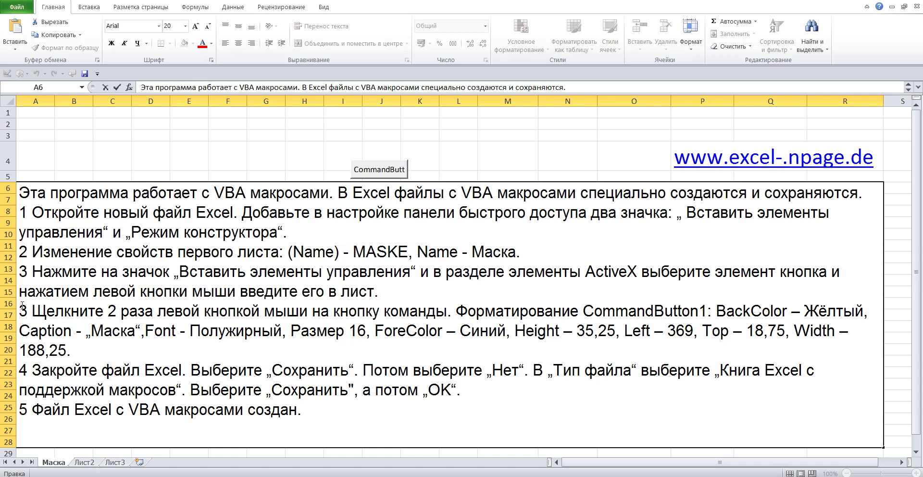
pyautogui.moveTo(21, 311); pyautogui.dragTo(86, 350)
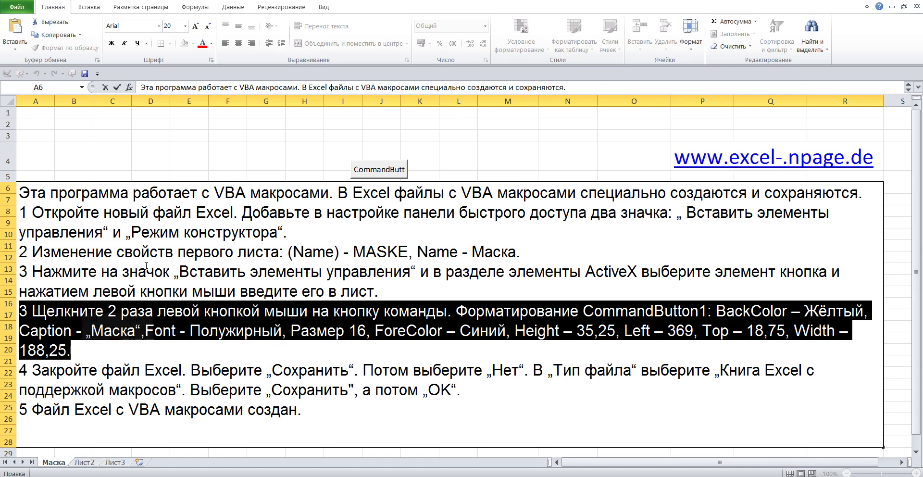
pyautogui.click(226, 153)
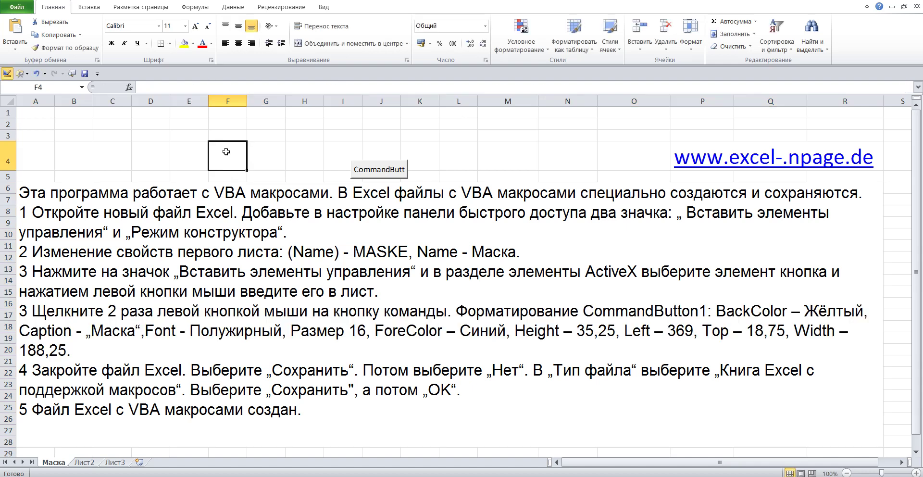
pyautogui.doubleClick(361, 168)
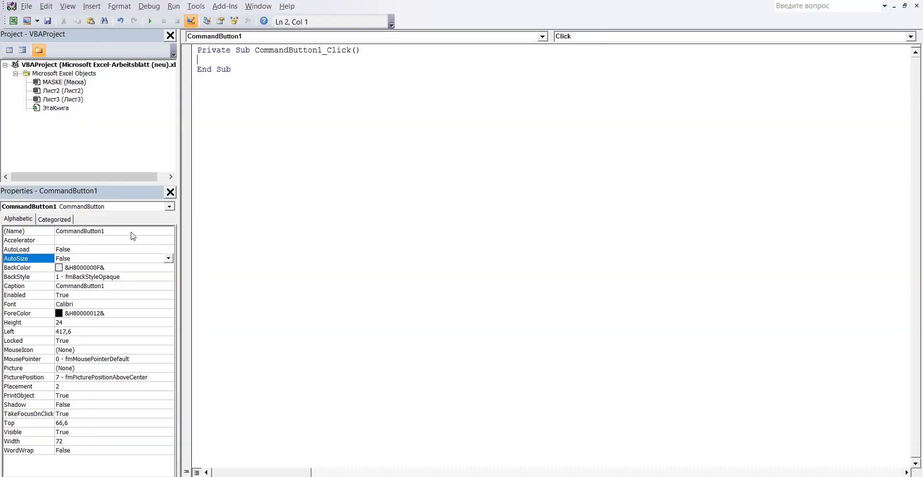
pyautogui.click(132, 232)
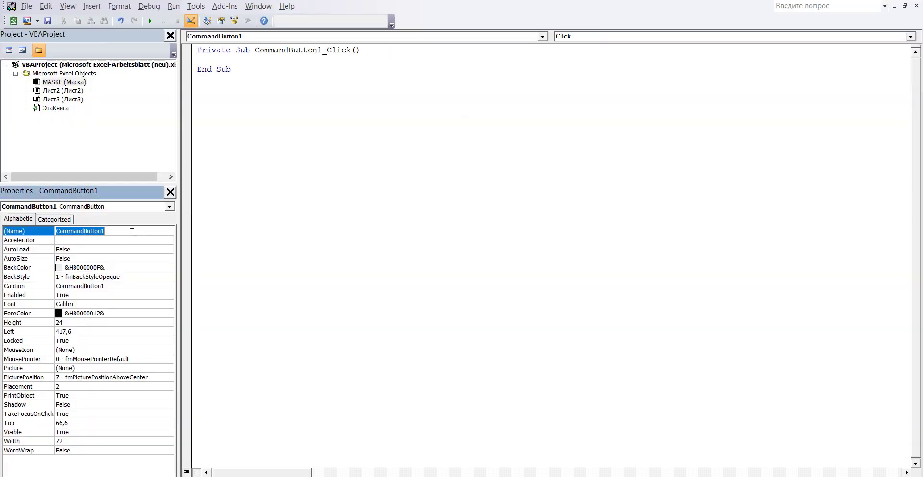
pyautogui.click(136, 268)
# - Set CommandButton1's BackColor to palette yellow and its Caption to Маска
pyautogui.click(168, 267)
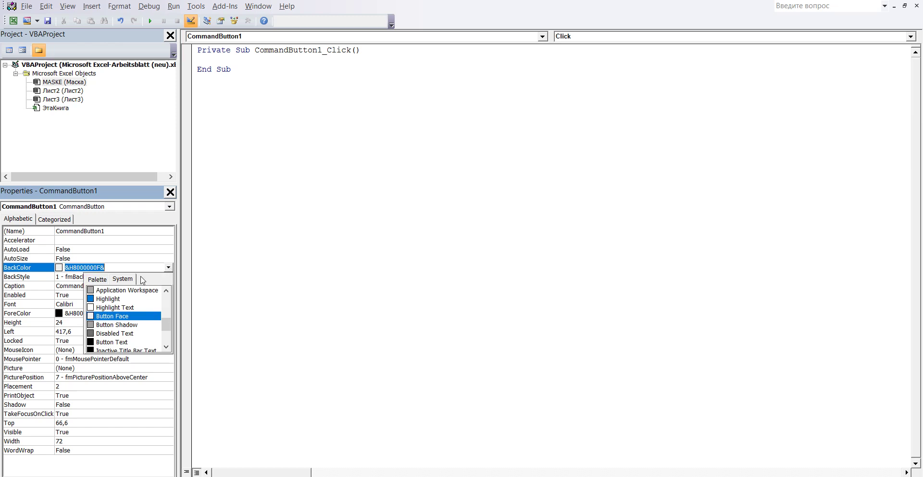
pyautogui.click(97, 280)
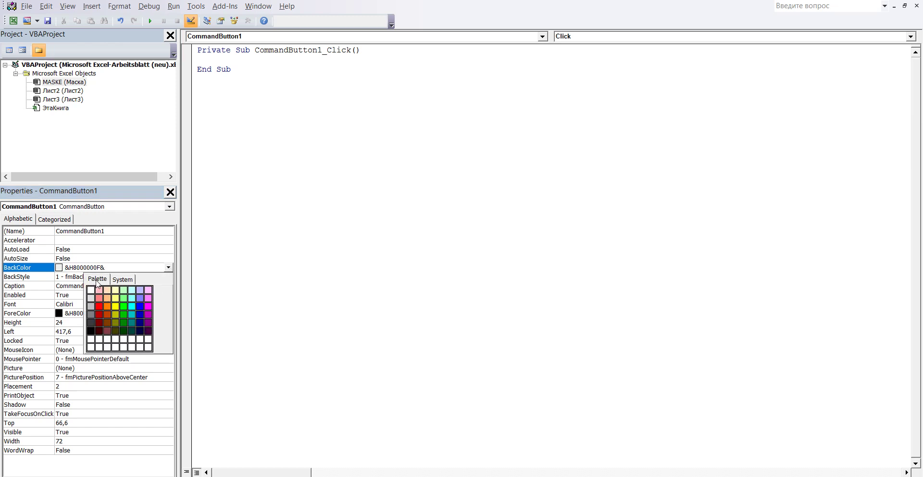
pyautogui.click(115, 307)
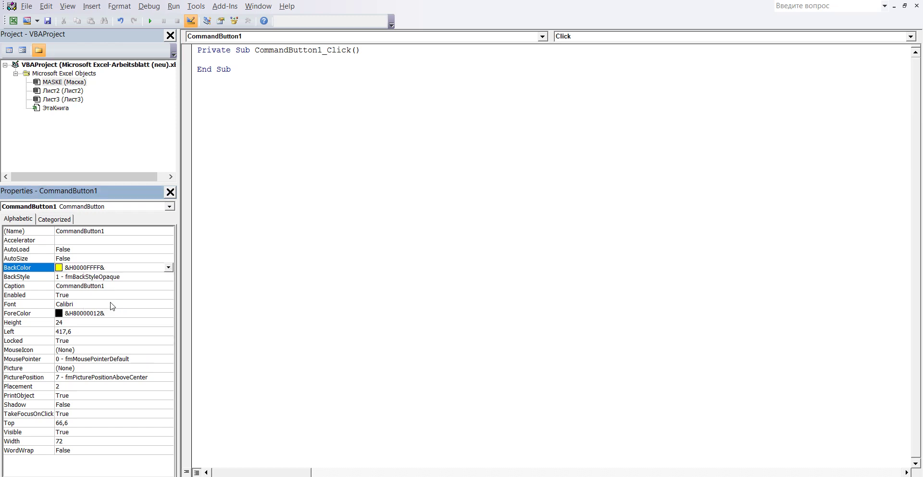
pyautogui.click(112, 286)
pyautogui.doubleClick(112, 286)
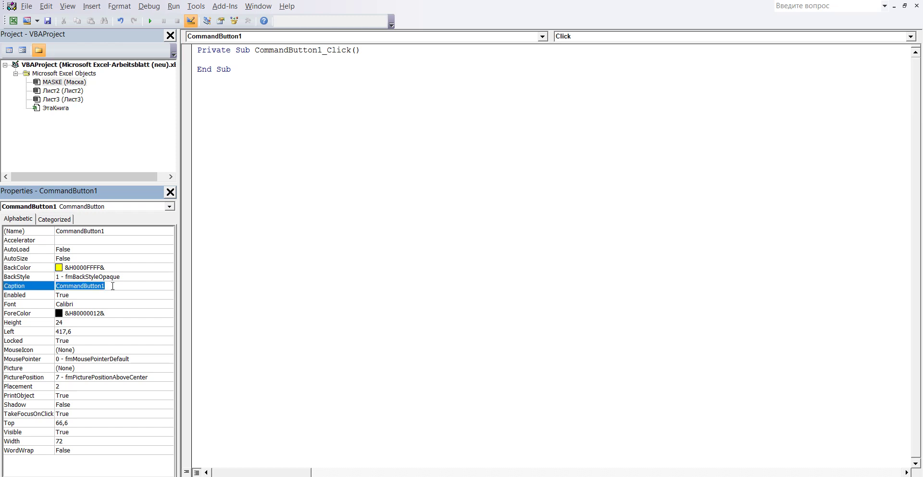
pyautogui.write('M')
pyautogui.click(298, 447)
# - Make the button's caption font bold (полужирный) at size 16
pyautogui.click(89, 306)
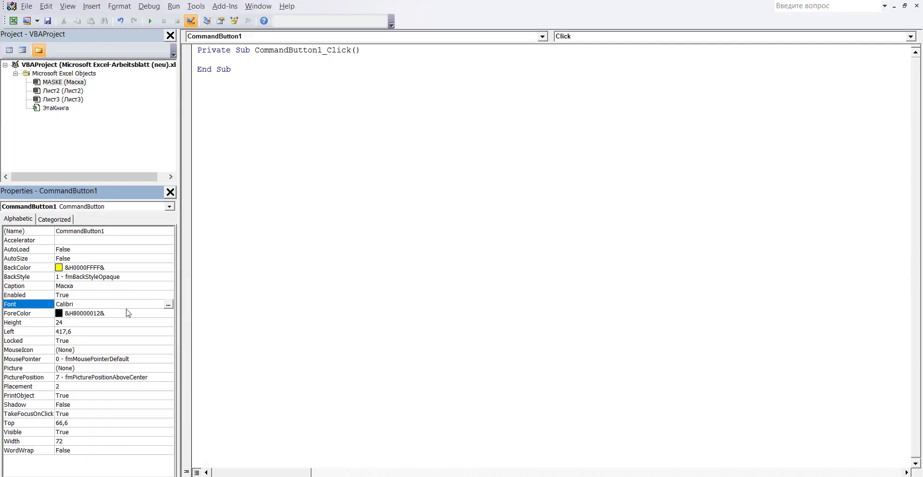
pyautogui.click(169, 306)
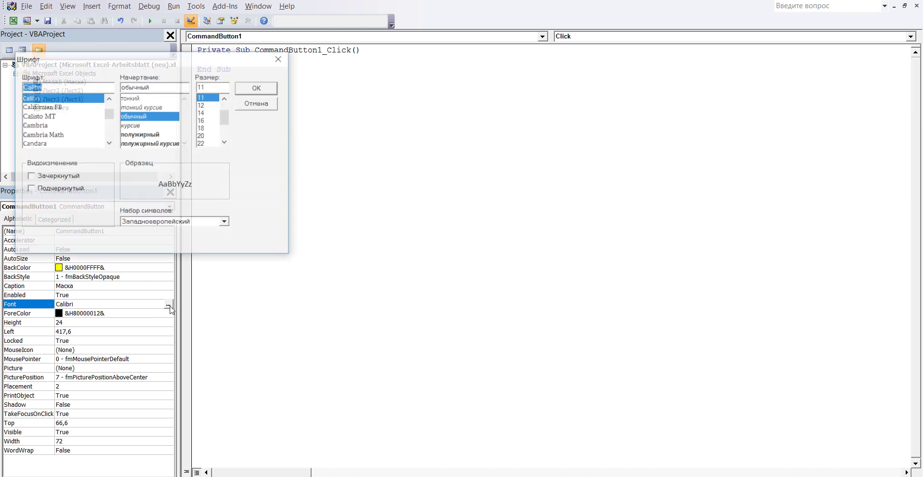
pyautogui.click(144, 135)
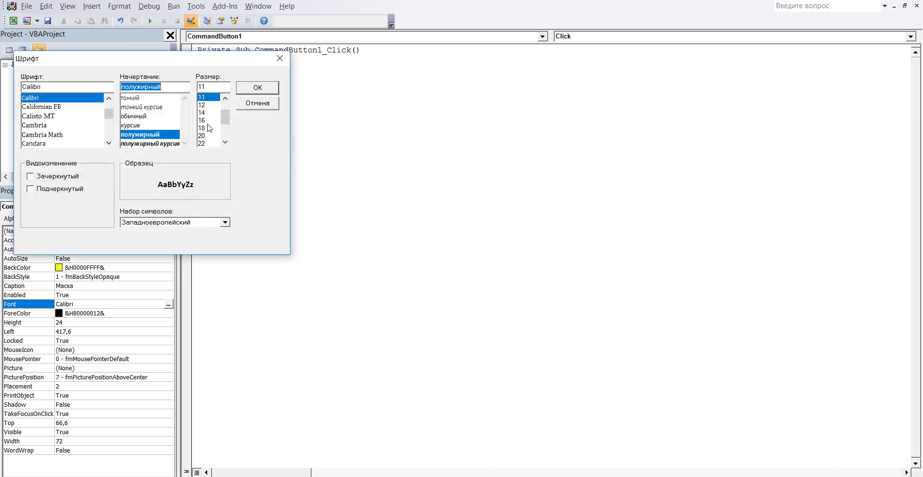
pyautogui.click(209, 120)
pyautogui.click(256, 88)
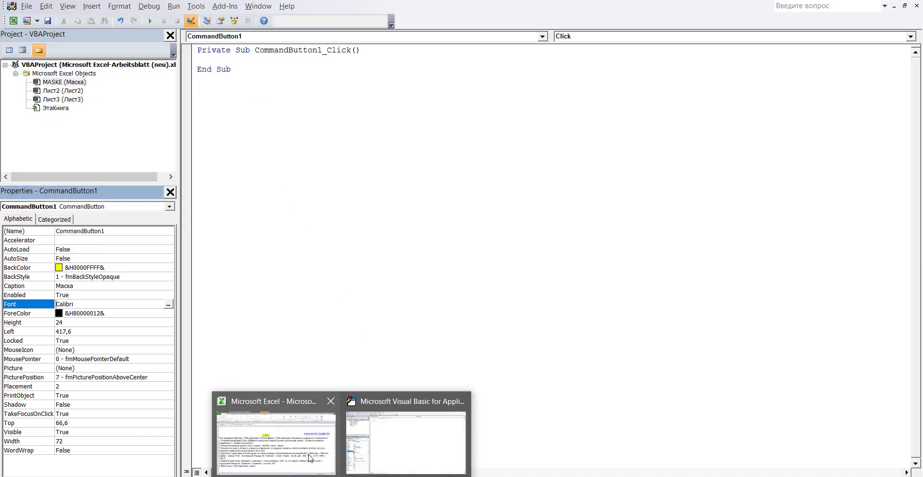
pyautogui.moveTo(276, 431)
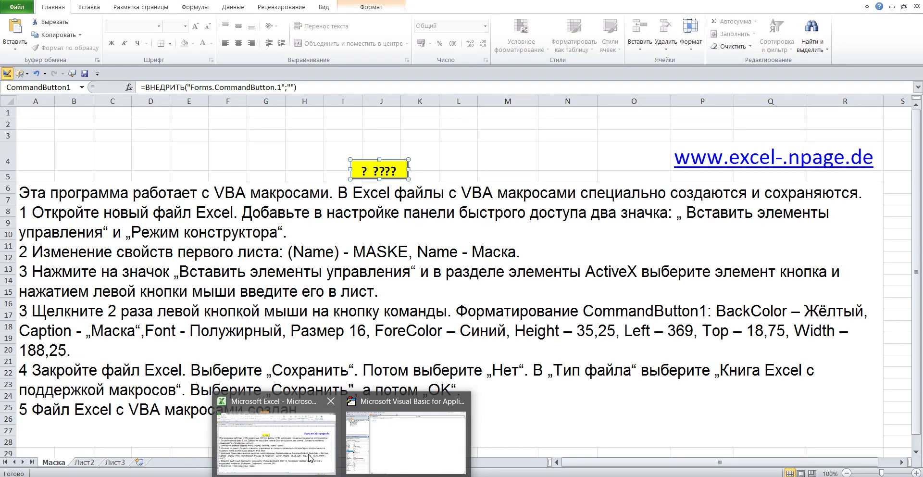
pyautogui.click(405, 438)
# - Set the button's ForeColor to dark blue from the palette
pyautogui.click(106, 314)
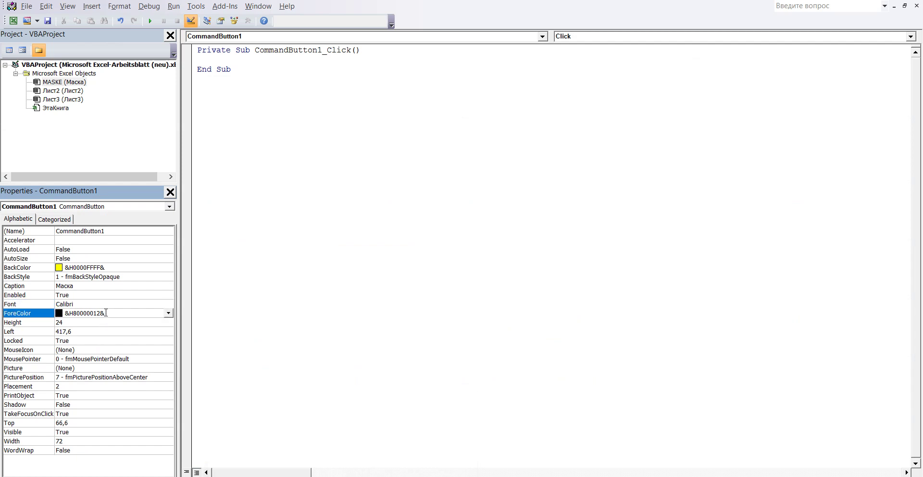
pyautogui.click(168, 313)
pyautogui.click(97, 324)
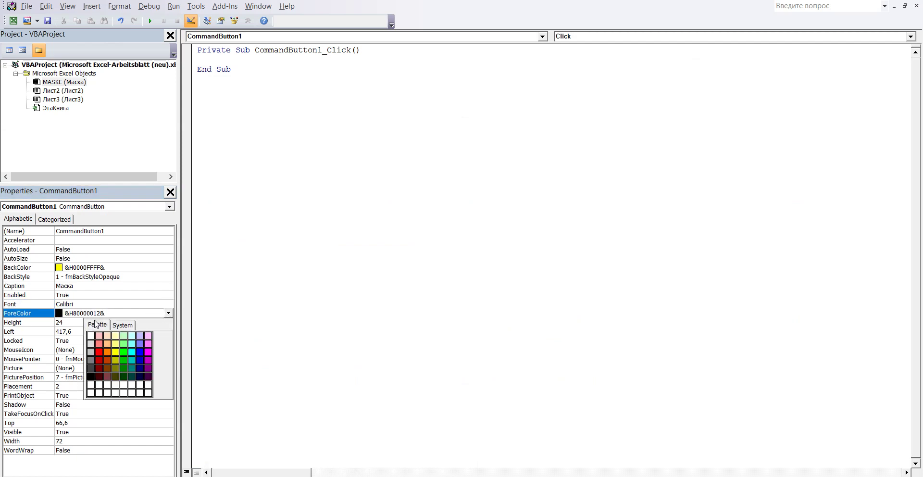
pyautogui.click(142, 357)
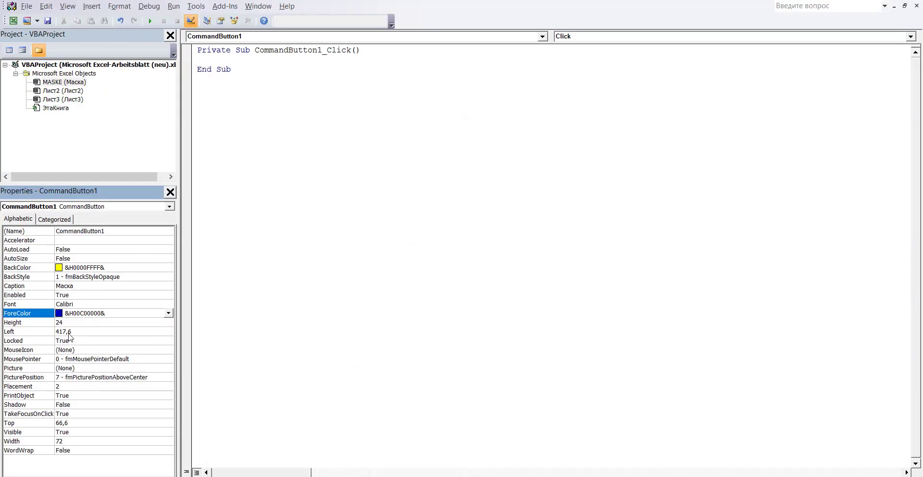
# - Set the button's Height to 35,25 and Left to 369
pyautogui.click(68, 323)
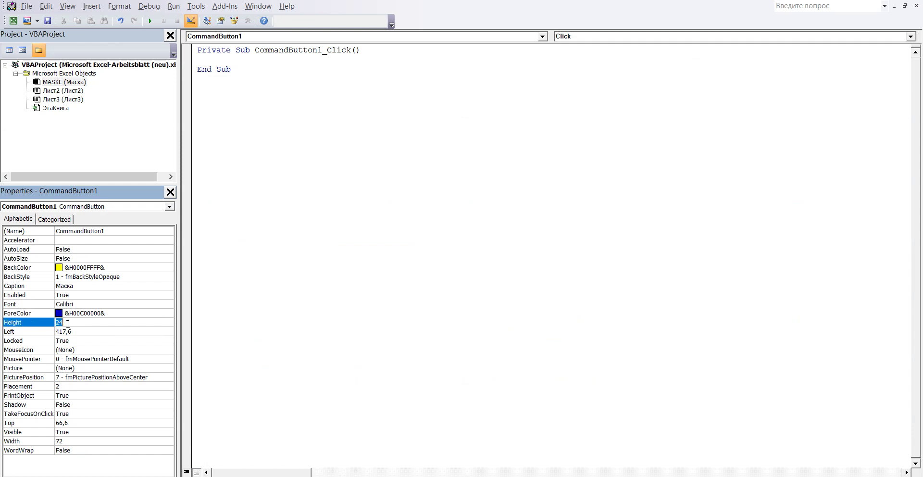
pyautogui.write('35,')
pyautogui.write('25')
pyautogui.click(297, 437)
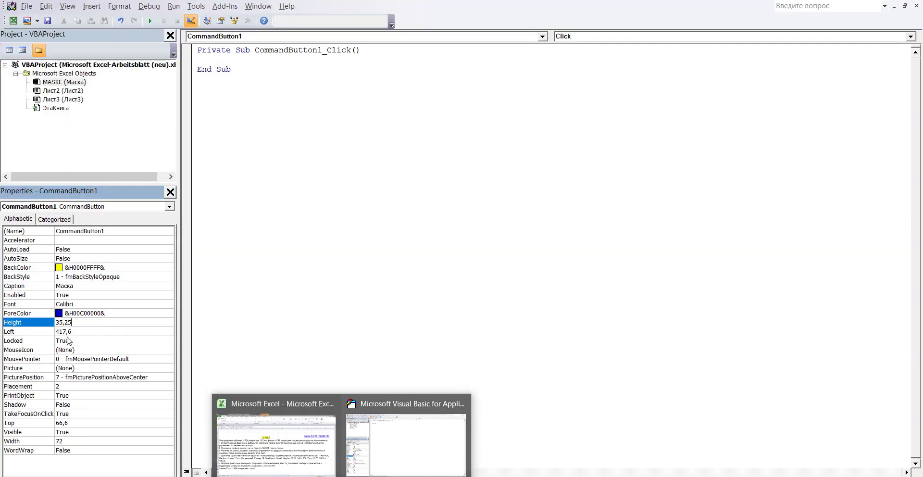
pyautogui.click(407, 433)
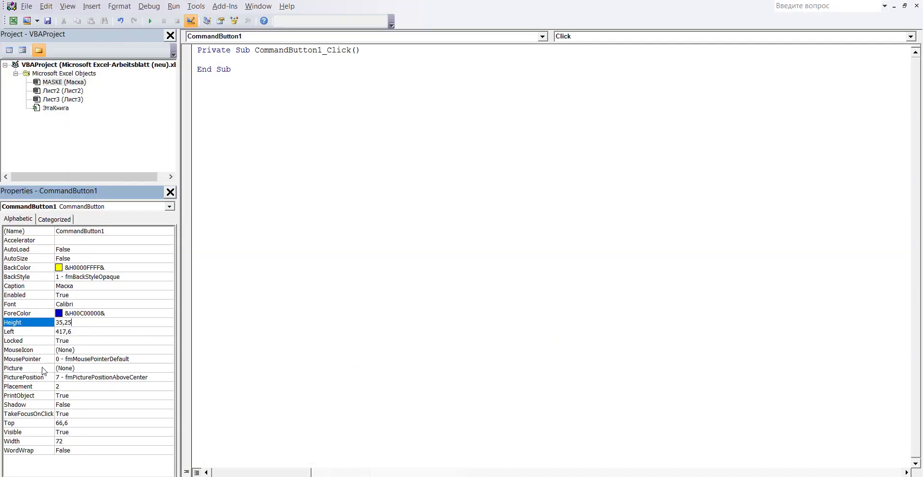
pyautogui.click(81, 332)
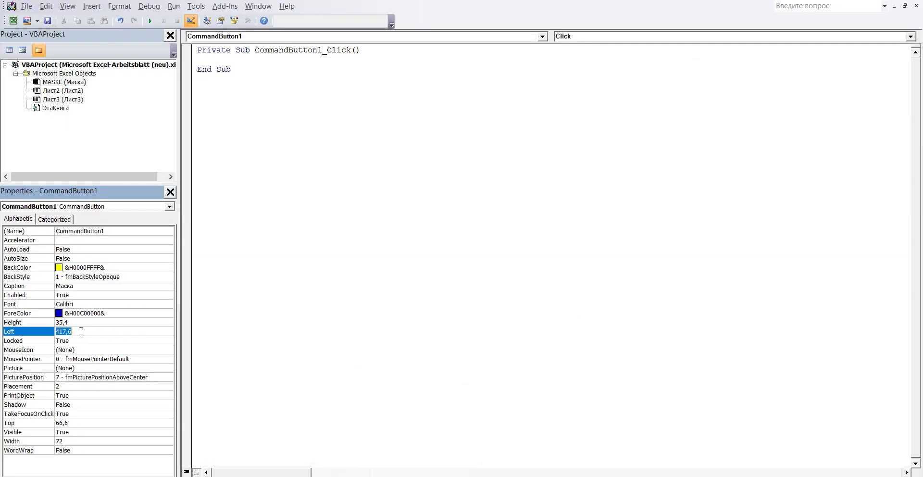
pyautogui.write('369')
pyautogui.moveTo(343, 469)
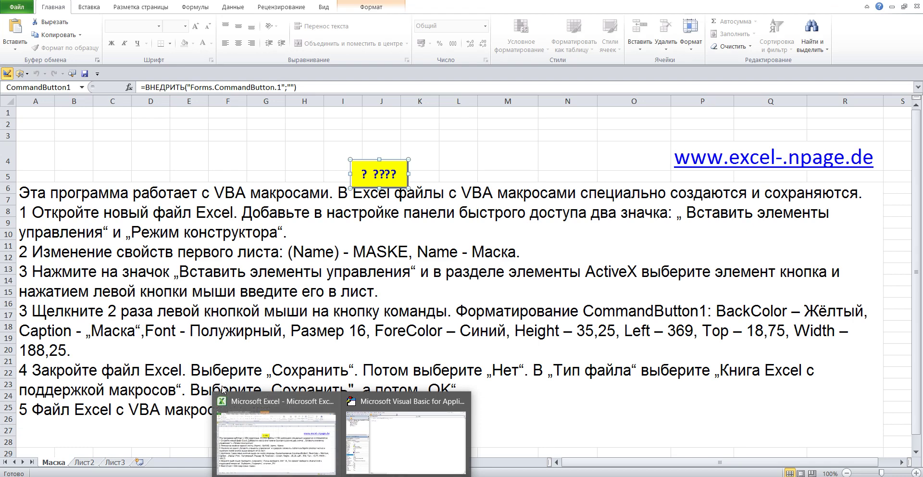
pyautogui.click(406, 440)
# - Set the button's Top to 18,75 and Width to 188,25
pyautogui.click(74, 423)
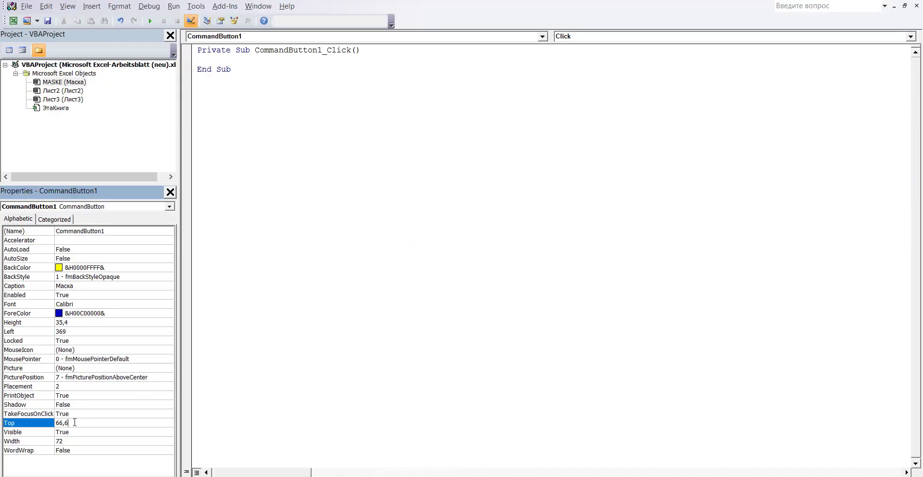
pyautogui.doubleClick(75, 423)
pyautogui.write('18,')
pyautogui.write('75')
pyautogui.click(70, 440)
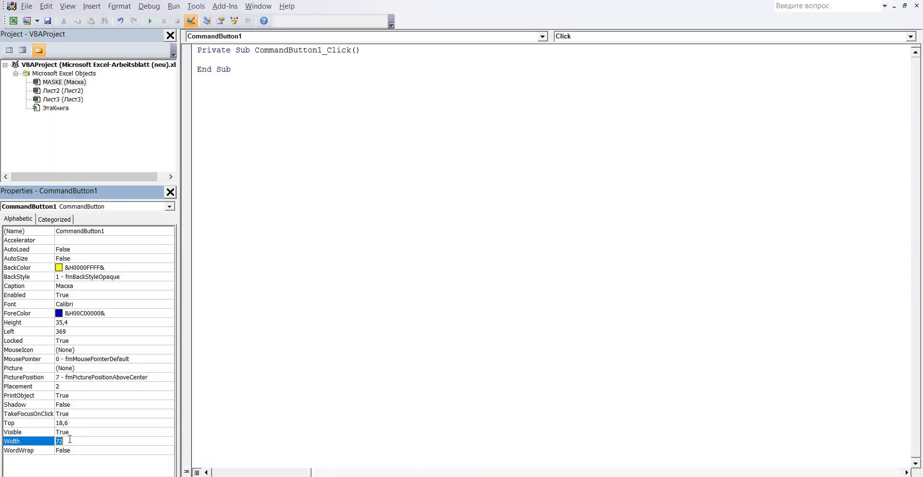
pyautogui.write('188,')
pyautogui.write('25')
pyautogui.press('Return')
# - Re-enter the button's Caption as Маска and view the finished button on the sheet
pyautogui.click(288, 435)
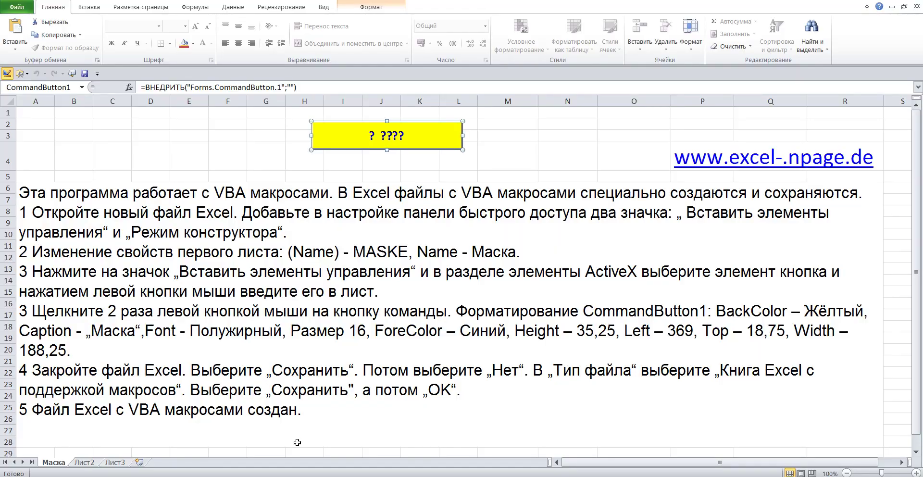
pyautogui.doubleClick(344, 137)
pyautogui.click(80, 288)
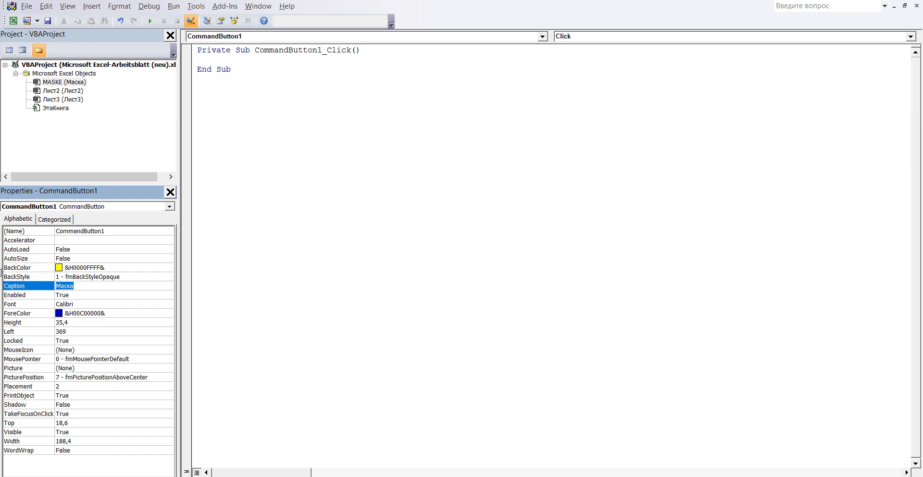
pyautogui.write('M')
pyautogui.write('ка')
pyautogui.click(288, 435)
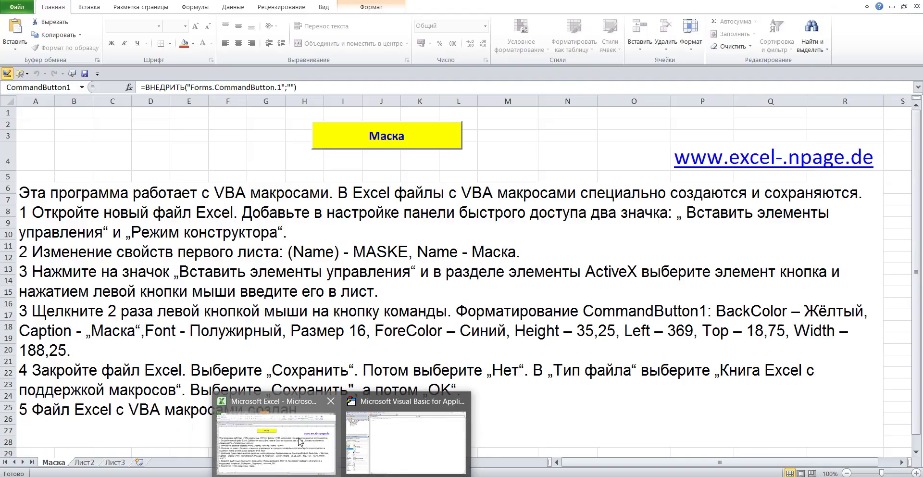
pyautogui.click(229, 146)
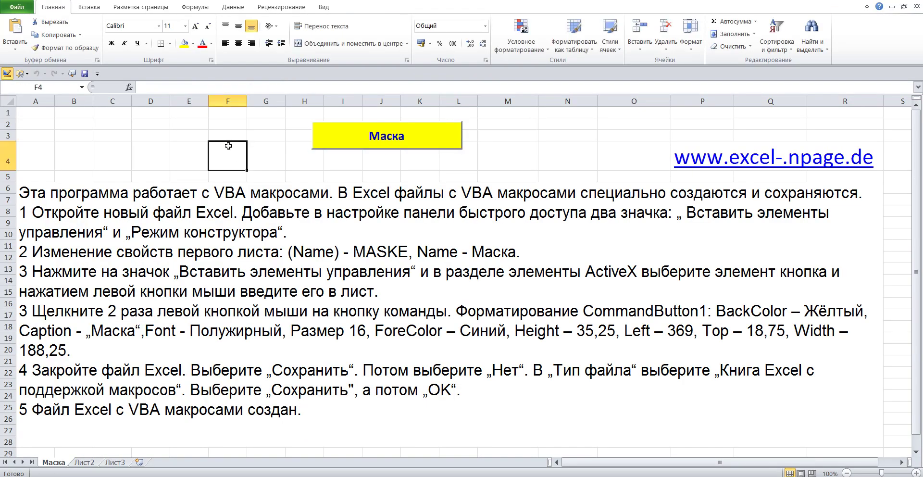
# - Read step 4 of the instructions about saving with macros
pyautogui.doubleClick(224, 291)
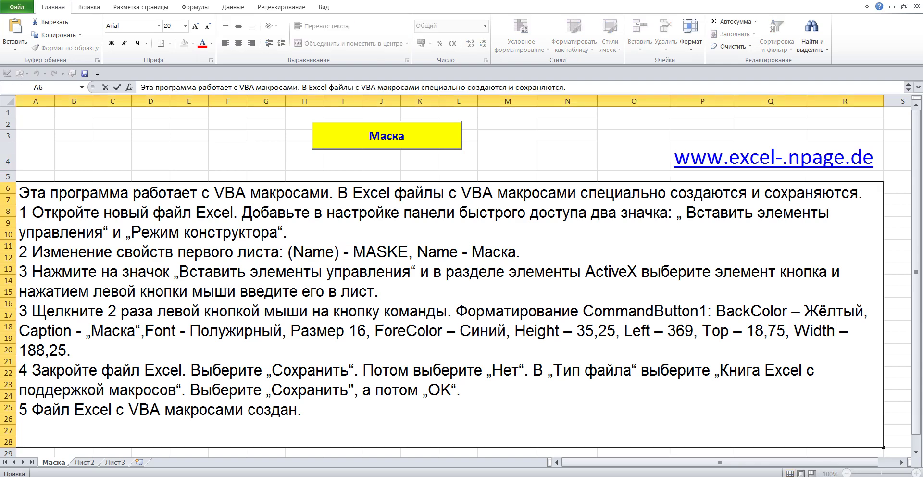
pyautogui.moveTo(19, 369); pyautogui.dragTo(492, 397)
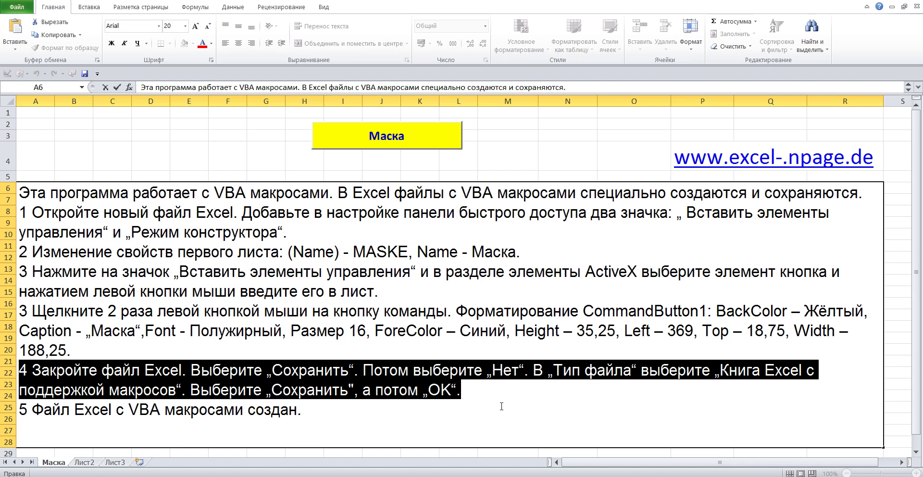
pyautogui.click(608, 141)
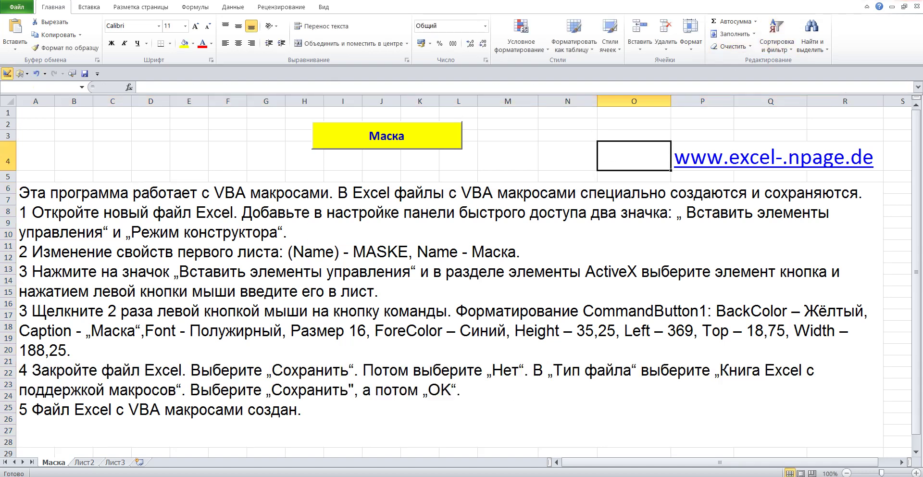
# - On closing, save the workbook as 'Книга Excel с поддержкой макросов' in Neuer Ordner
pyautogui.hotkey('alt', 'F4')
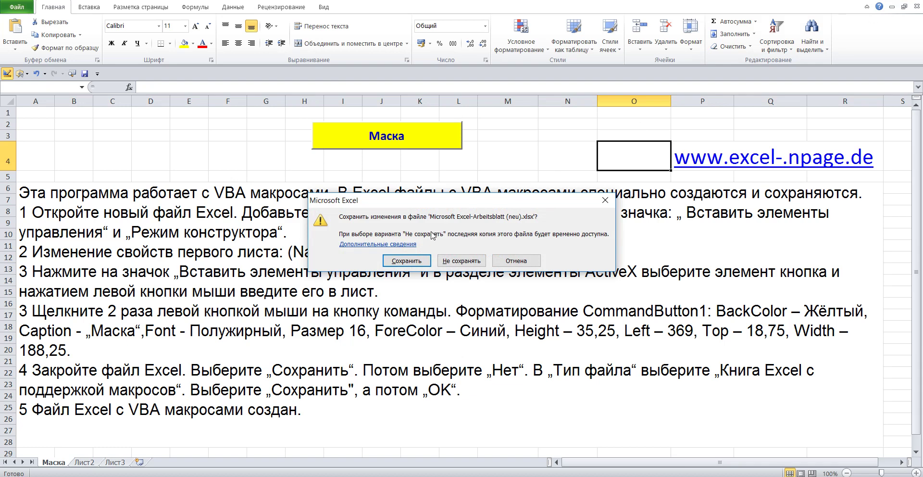
pyautogui.click(407, 261)
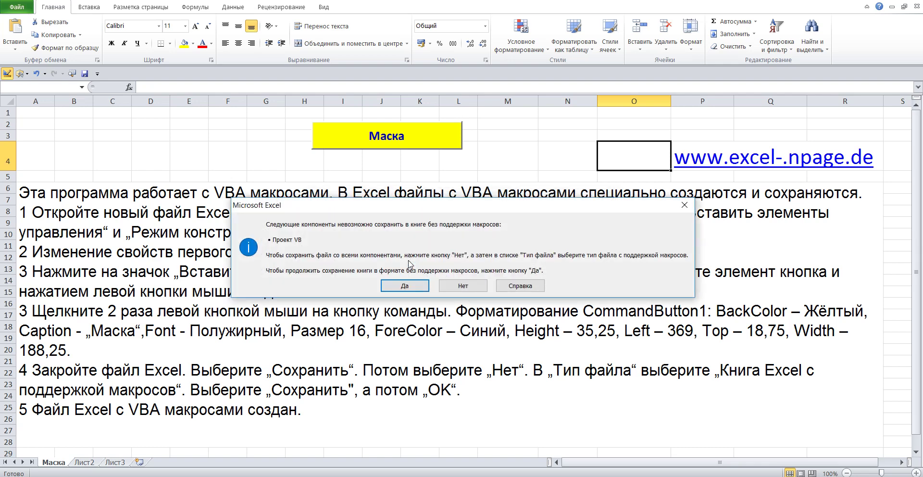
pyautogui.click(463, 286)
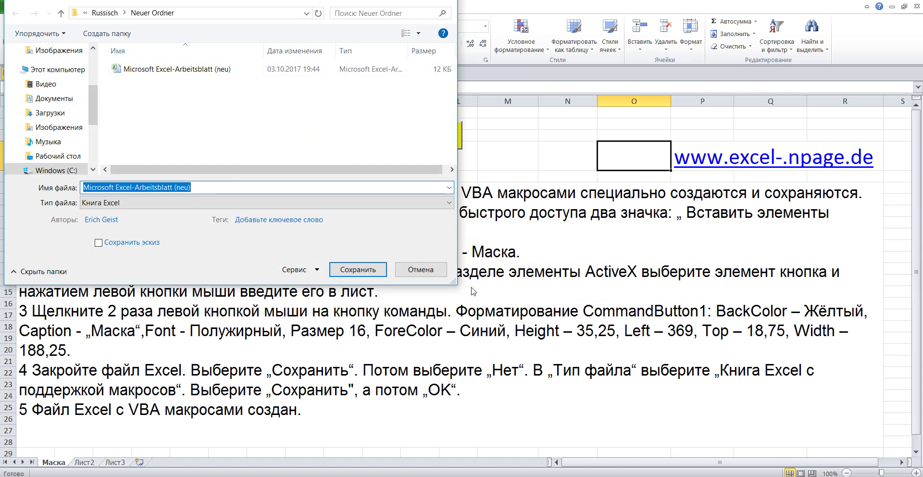
pyautogui.click(451, 191)
pyautogui.click(450, 191)
pyautogui.click(448, 203)
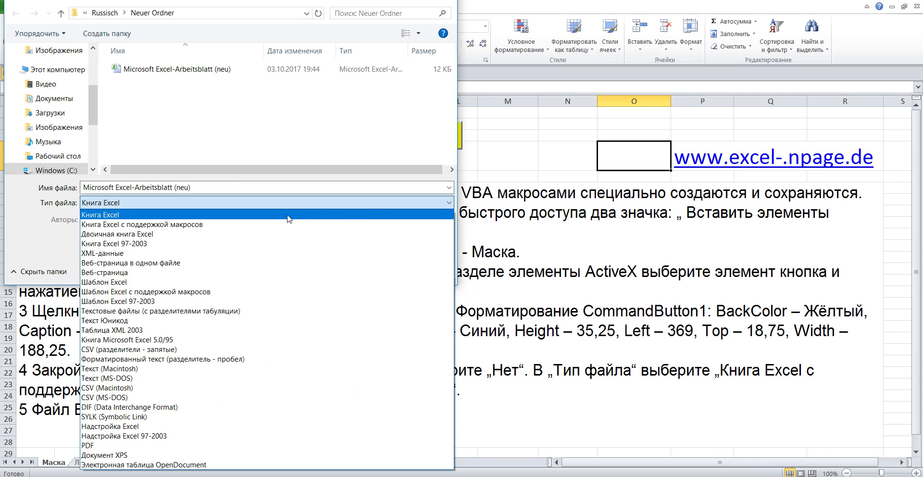
pyautogui.click(212, 225)
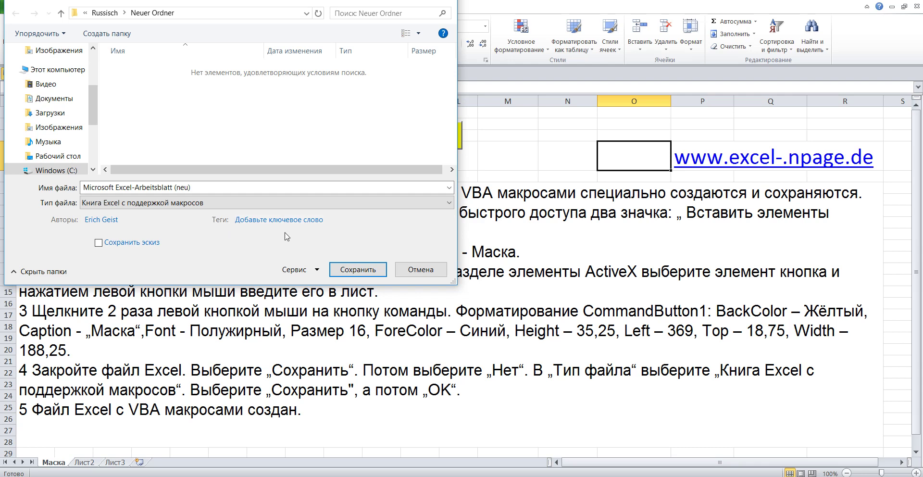
pyautogui.click(358, 270)
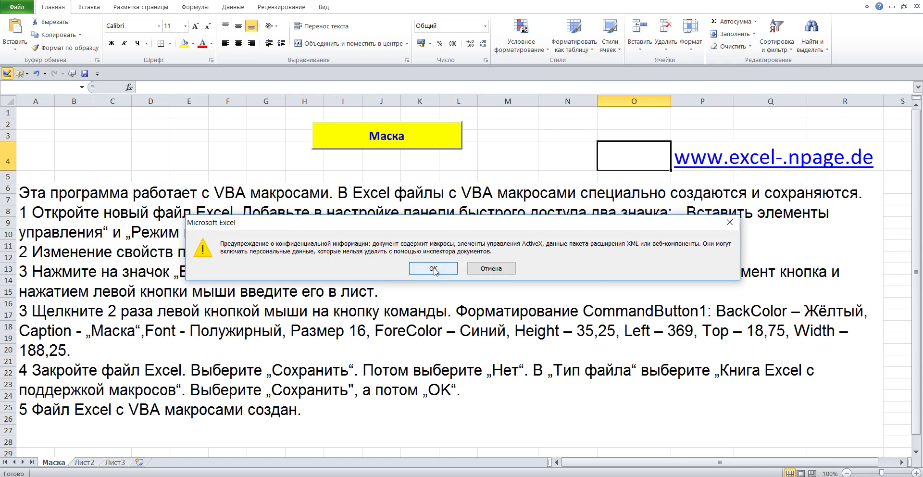
pyautogui.click(435, 271)
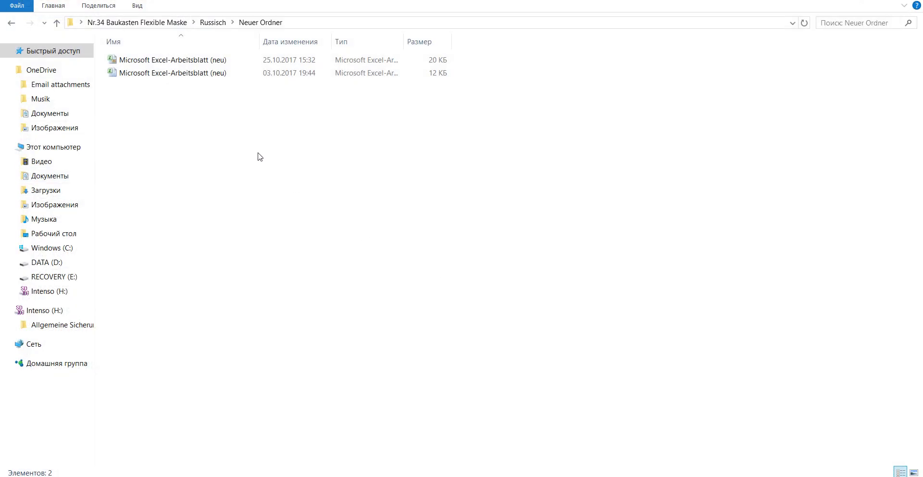
# - Open the 20 KB 'Microsoft Excel-Arbeitsblatt (neu)' workbook from Neuer Ordner
pyautogui.click(169, 64)
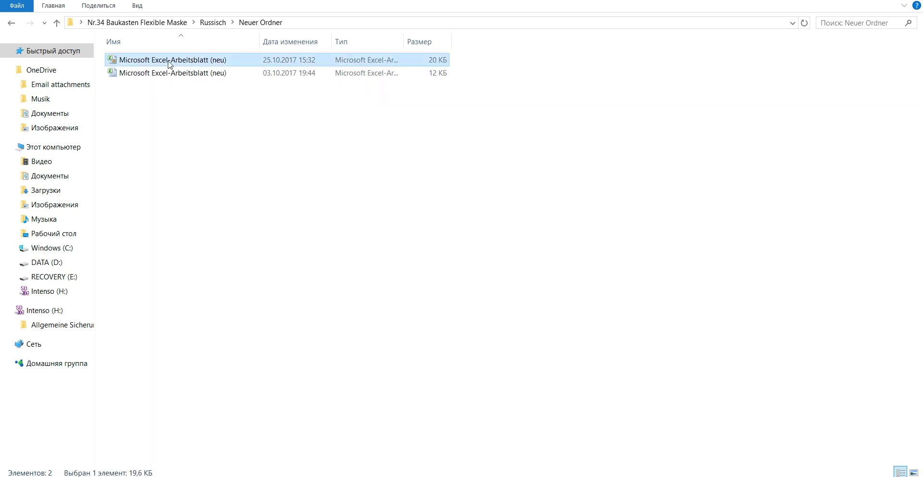
pyautogui.doubleClick(170, 64)
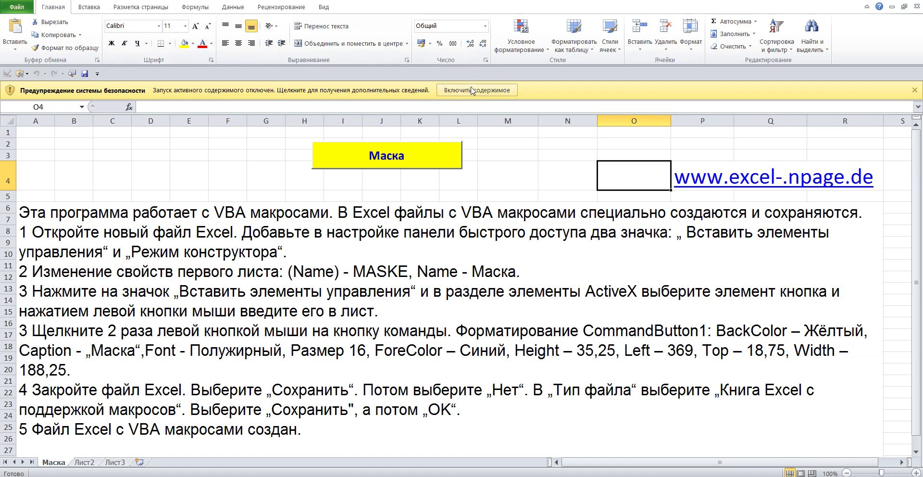
# - Enable the workbook's content, read instruction step 5, and press the Маска button
pyautogui.click(472, 91)
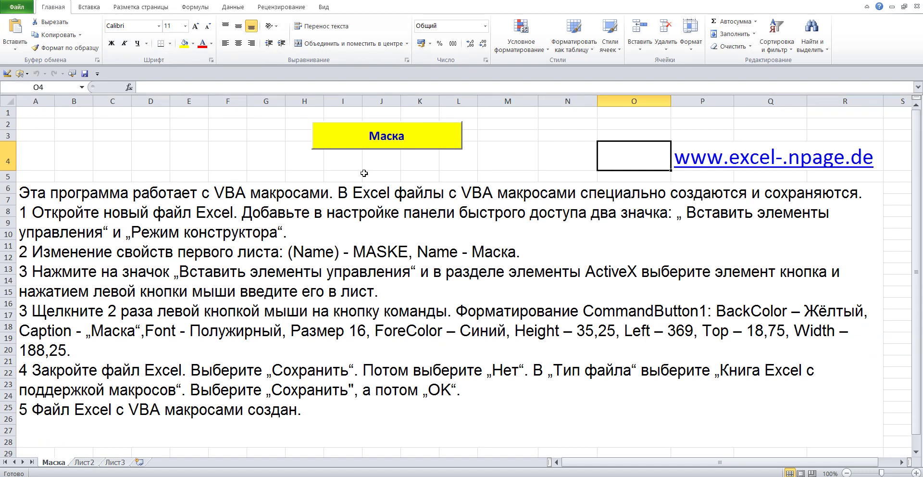
pyautogui.click(196, 409)
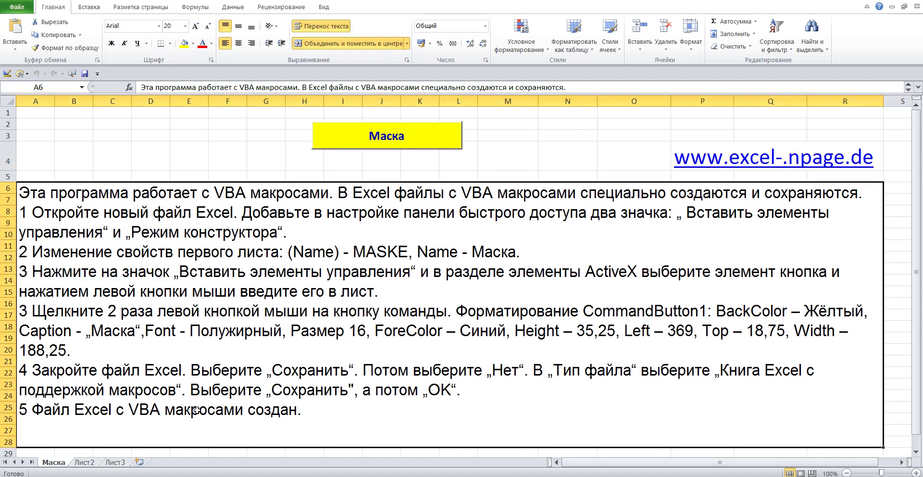
pyautogui.doubleClick(197, 409)
pyautogui.moveTo(311, 411); pyautogui.dragTo(18, 410)
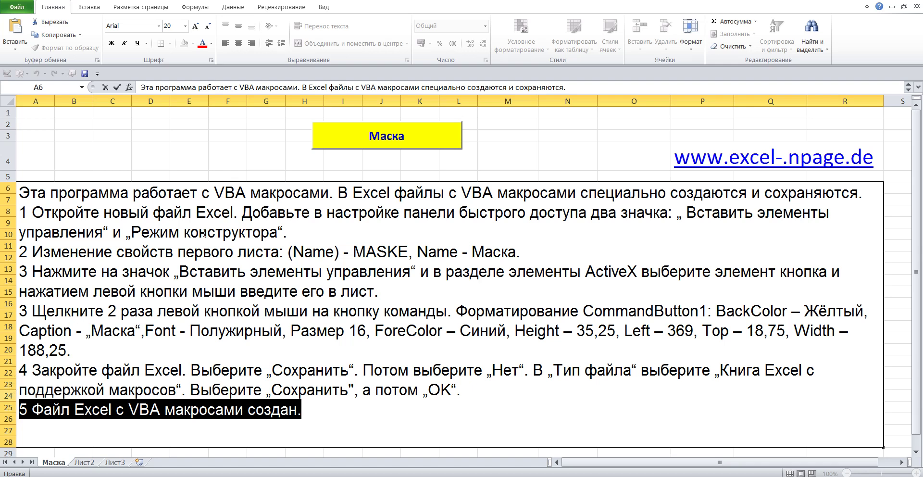
pyautogui.click(366, 141)
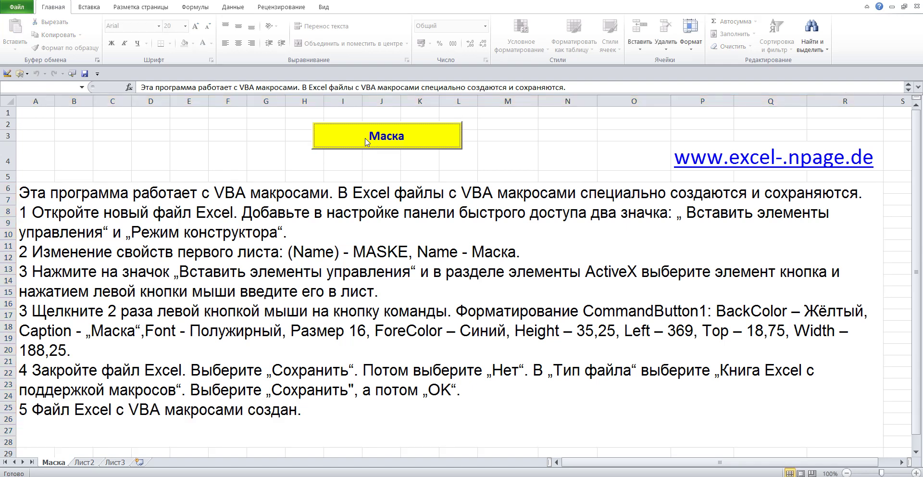